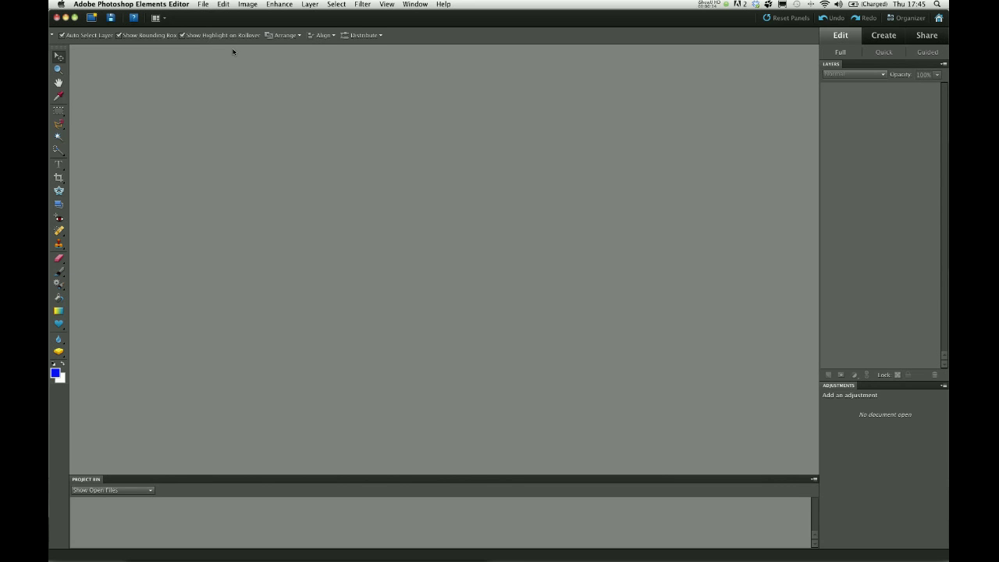
Open both photos, _DSC5179.jpg and _DSC5181.jpg, from the Diptych folder
key(super+o)
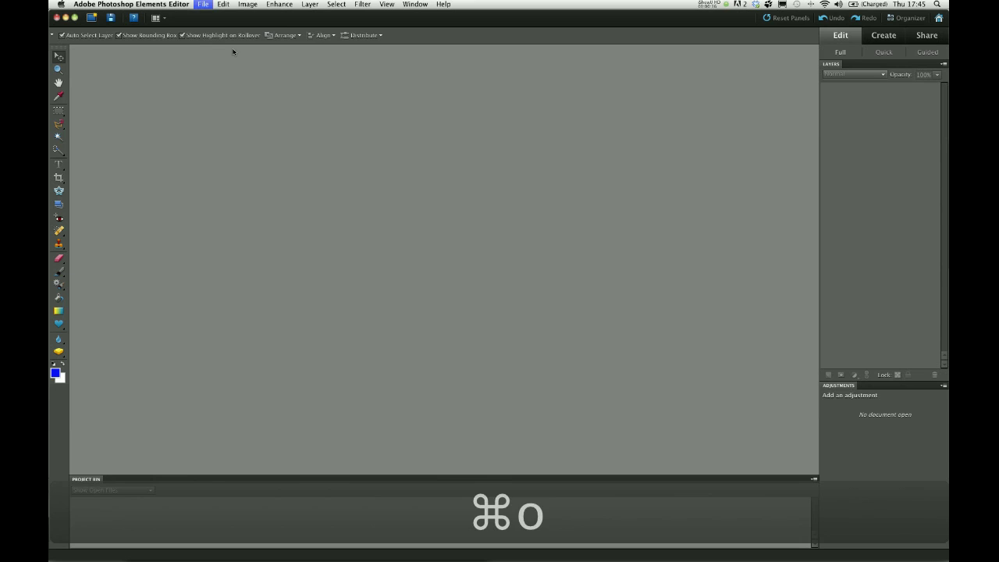
click(467, 134)
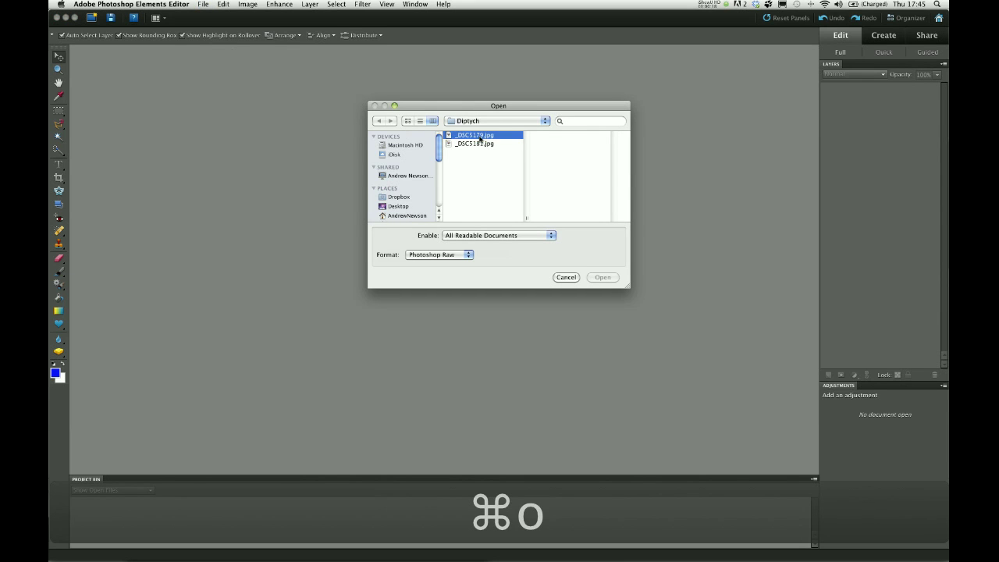
shift+click(476, 144)
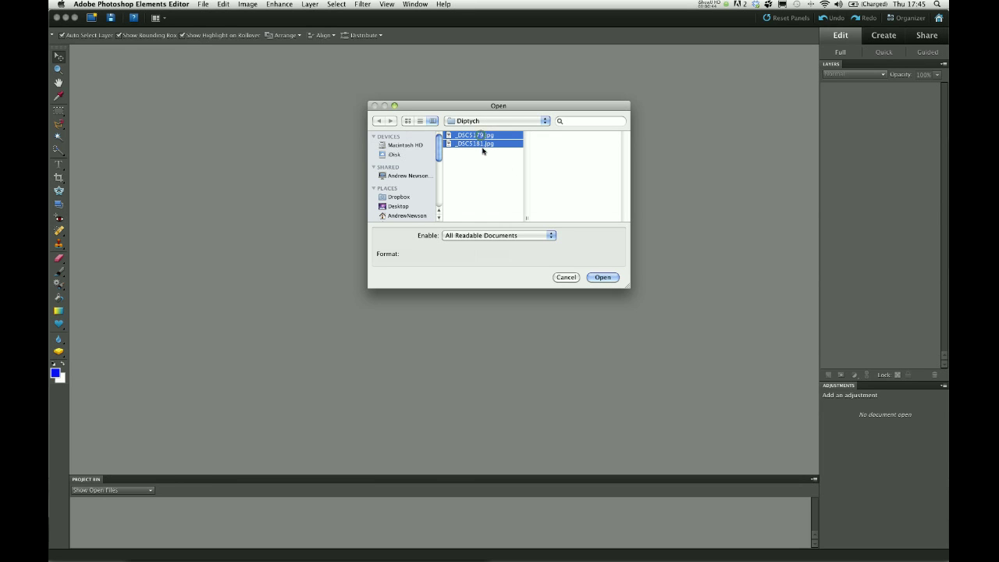
click(476, 135)
shift+click(482, 145)
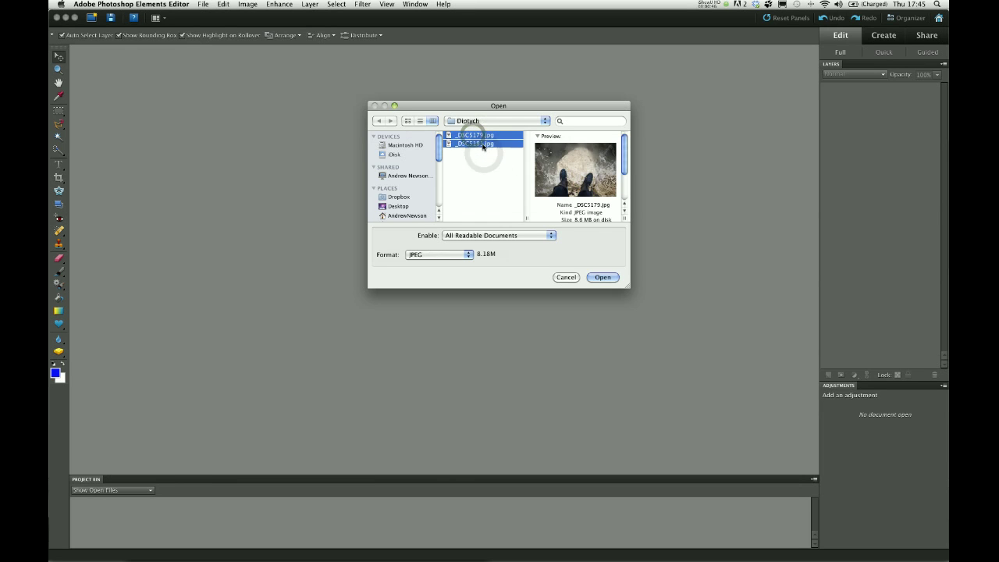
click(603, 278)
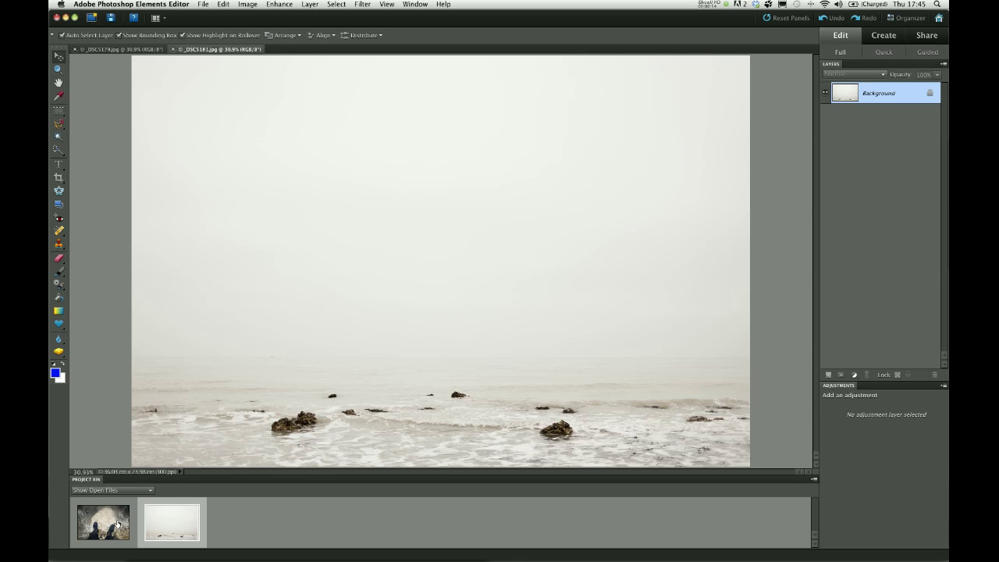
View both open photos and check the pixel dimensions, document size and resolution of _DSC5181.jpg without changing them
mouse_move(118, 521)
mouse_down()
mouse_move(146, 524)
mouse_move(102, 522)
mouse_up()
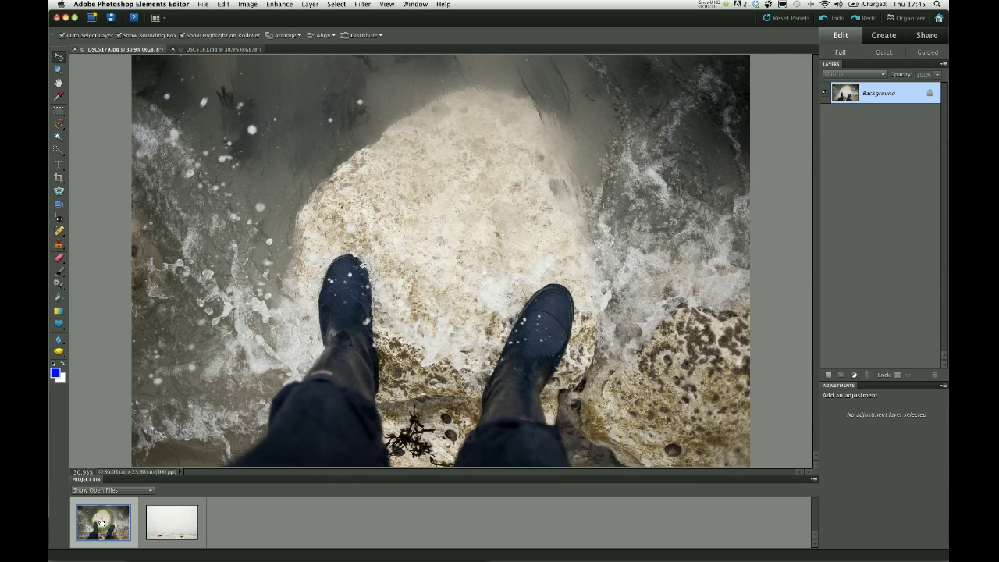
click(177, 525)
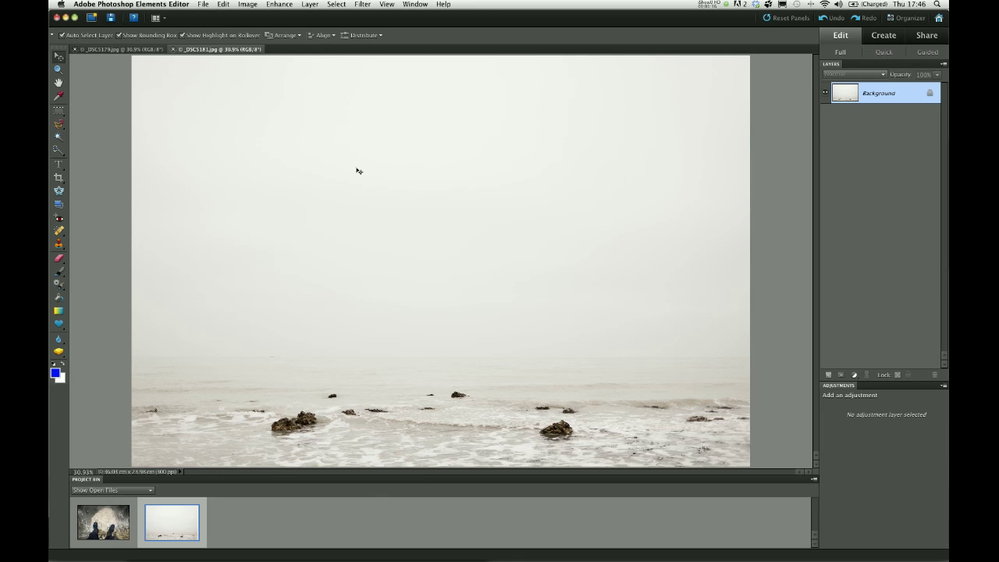
click(248, 4)
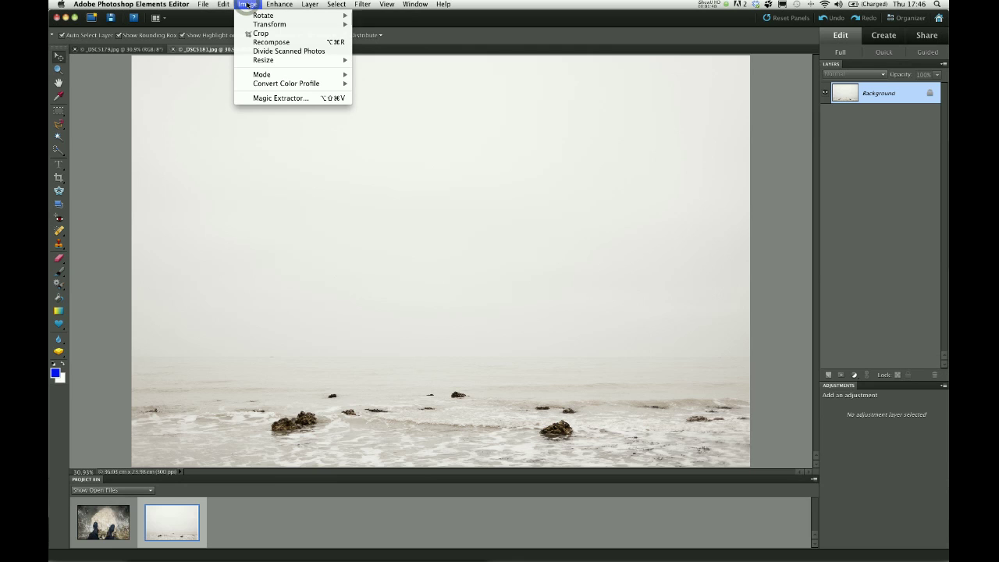
mouse_move(277, 61)
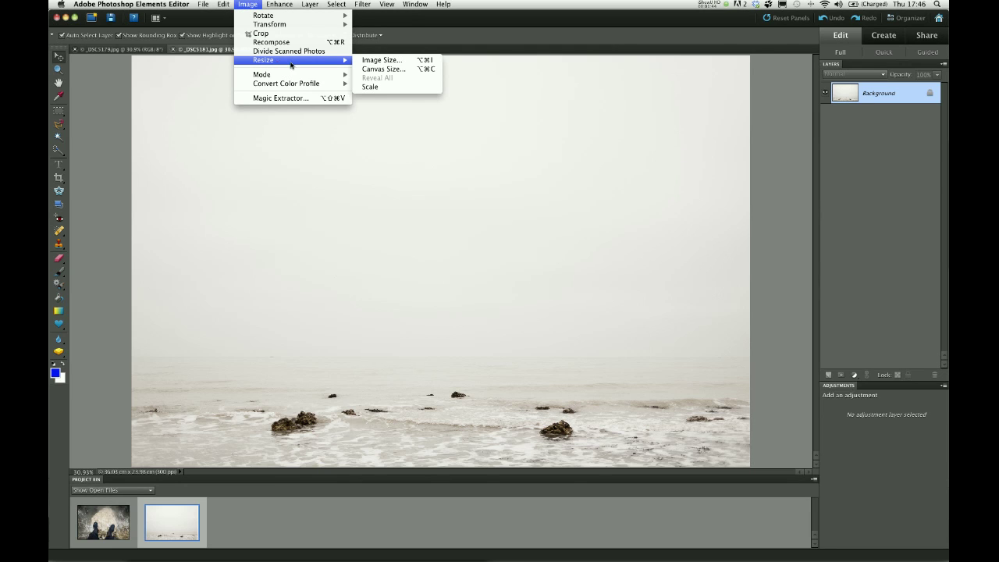
click(392, 62)
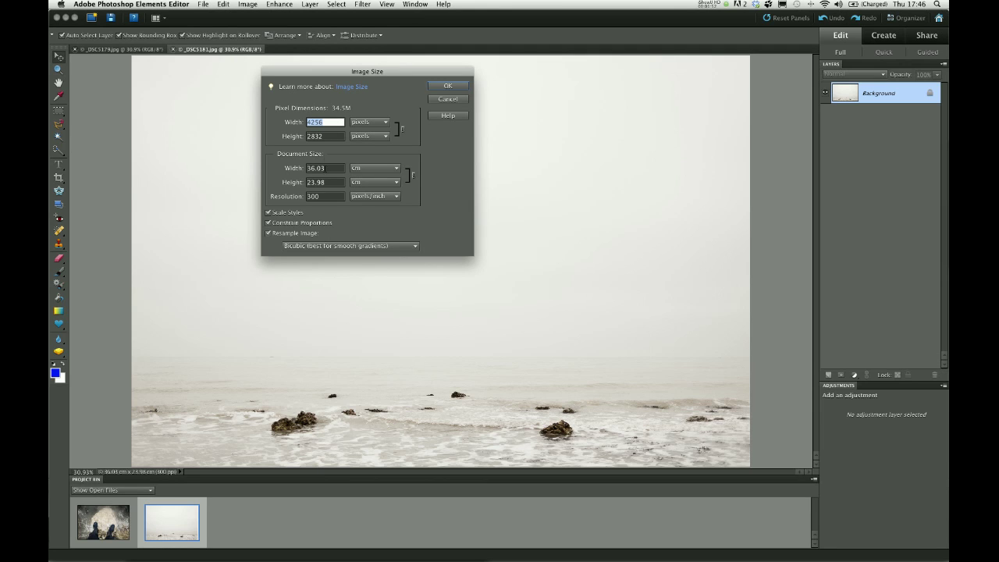
click(328, 169)
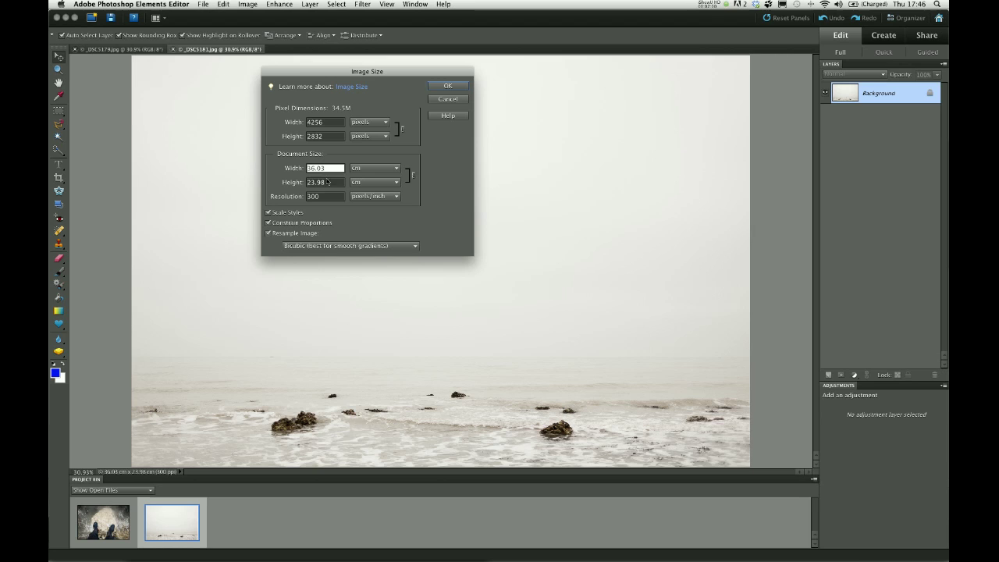
click(328, 181)
double_click(329, 182)
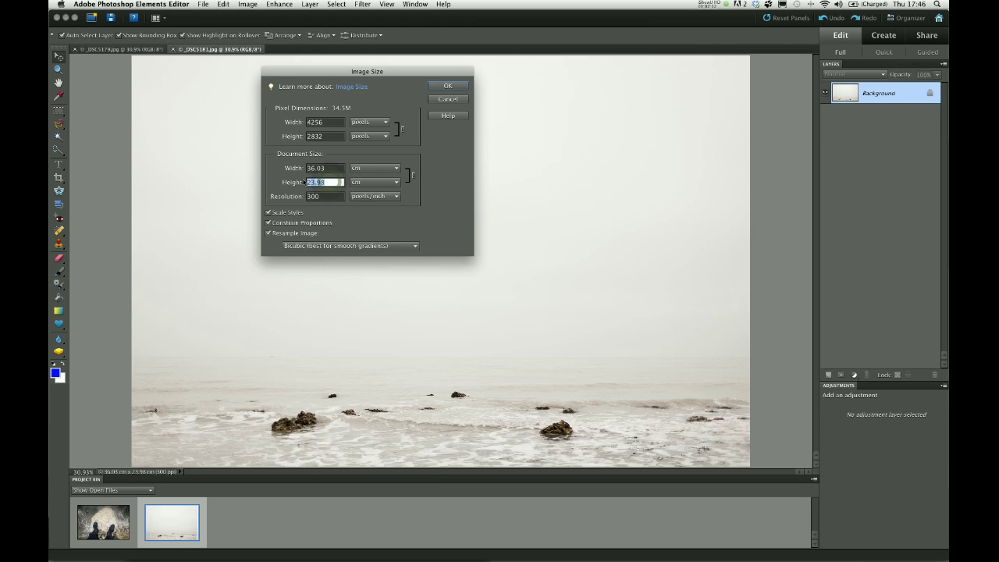
click(327, 196)
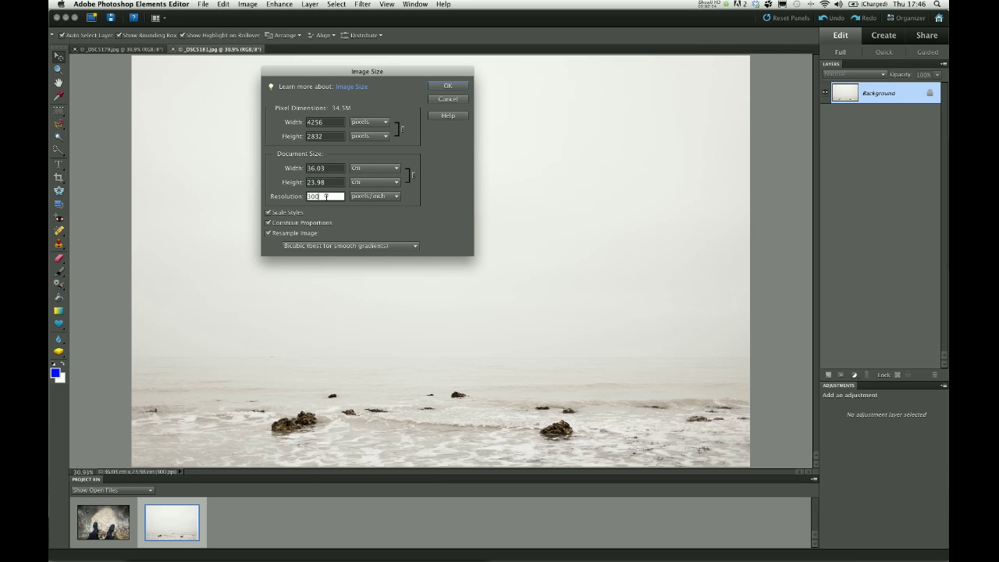
double_click(325, 196)
click(451, 101)
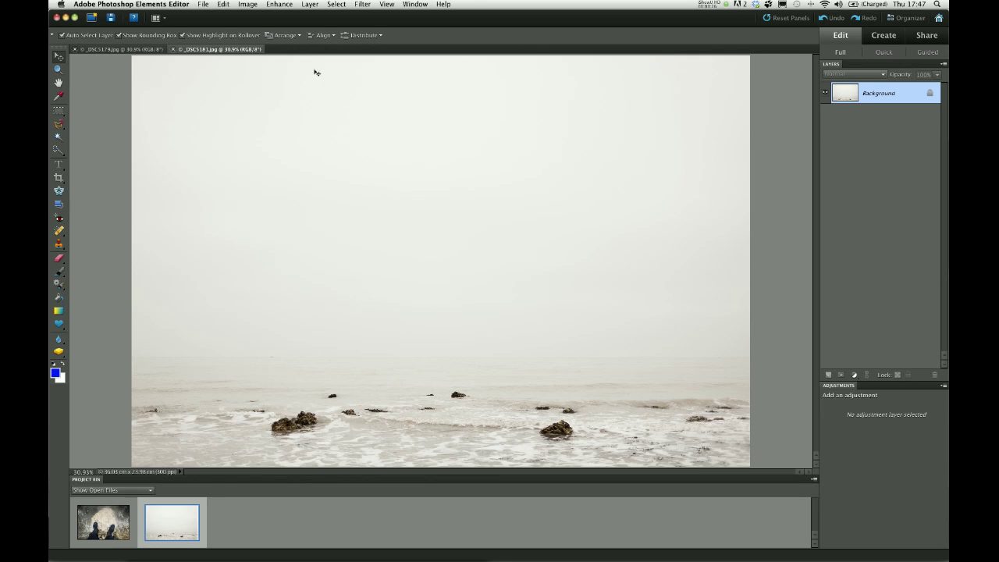
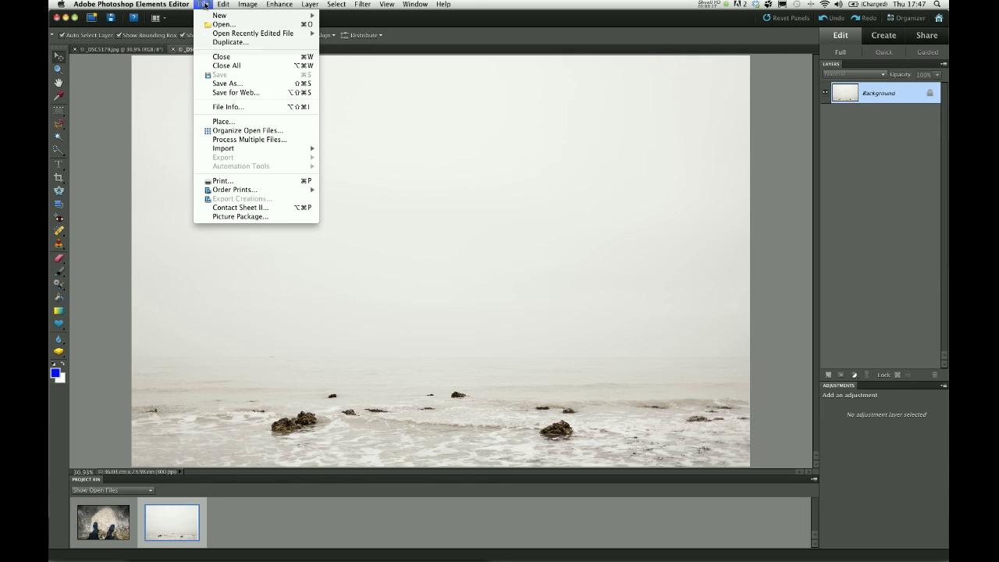
Start a new blank file named "Cuckmere Diptych", keeping the width at 39.99 cm and setting the height to 54.3 cm
mouse_move(214, 18)
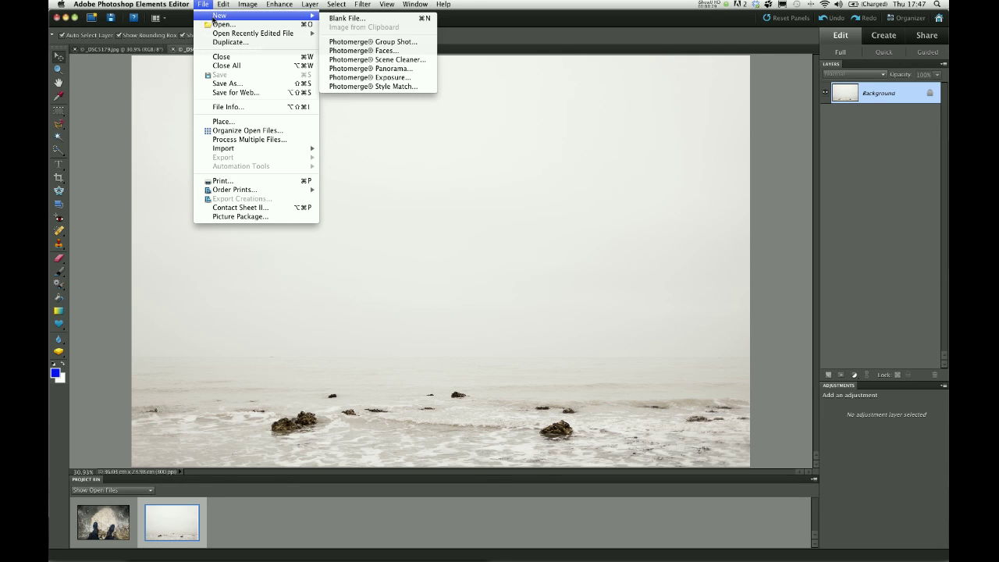
click(385, 20)
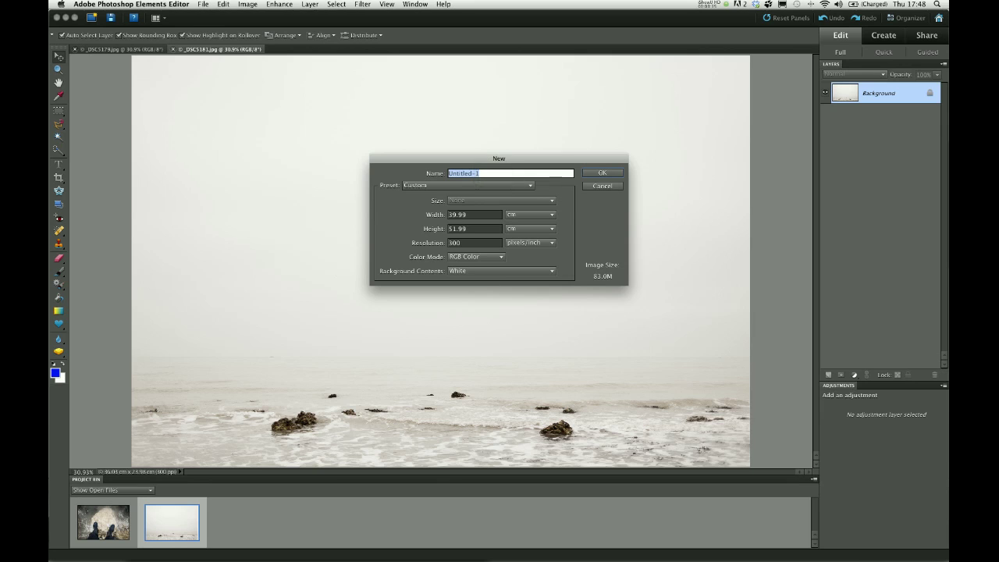
text(Cuckmere)
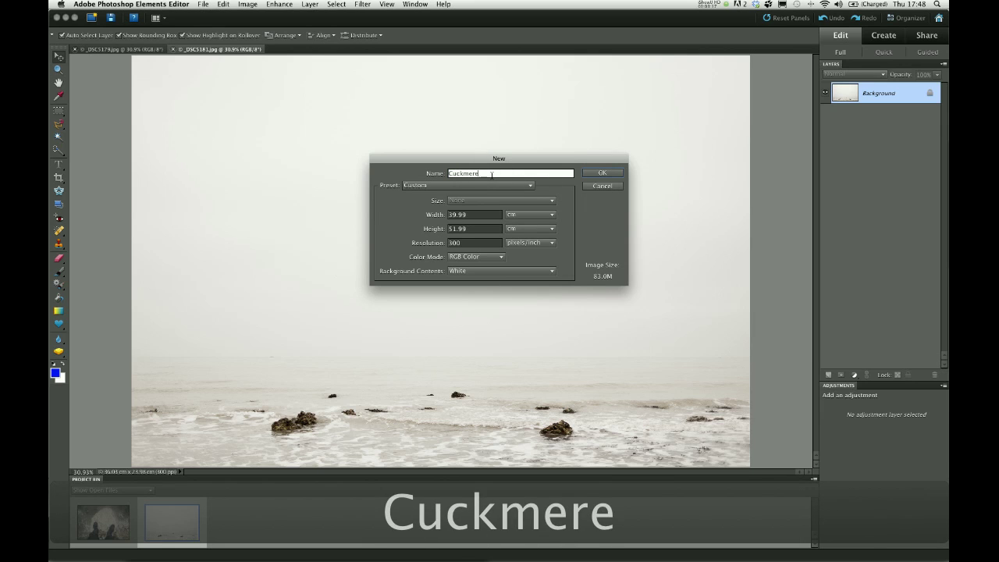
text( Diptych)
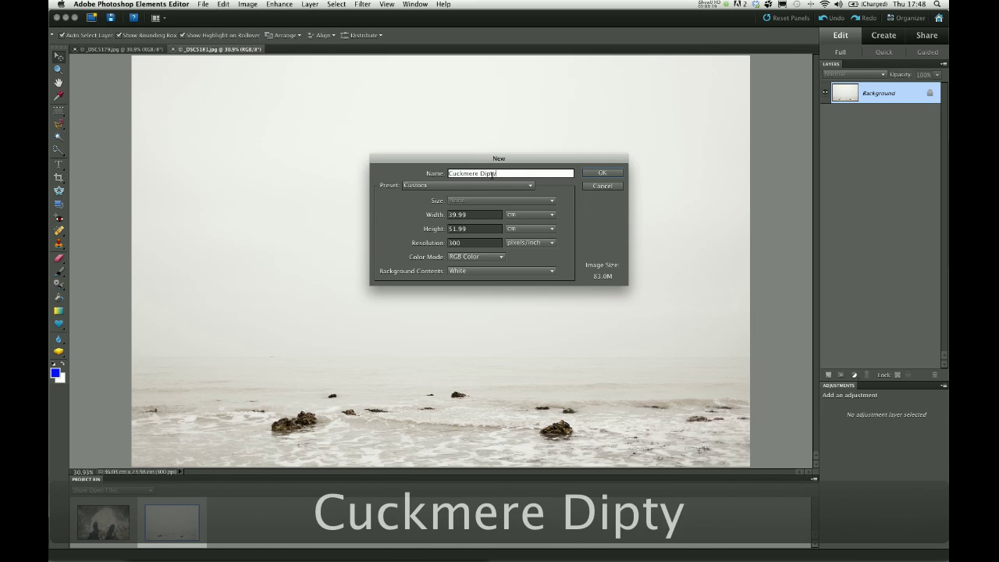
click(476, 216)
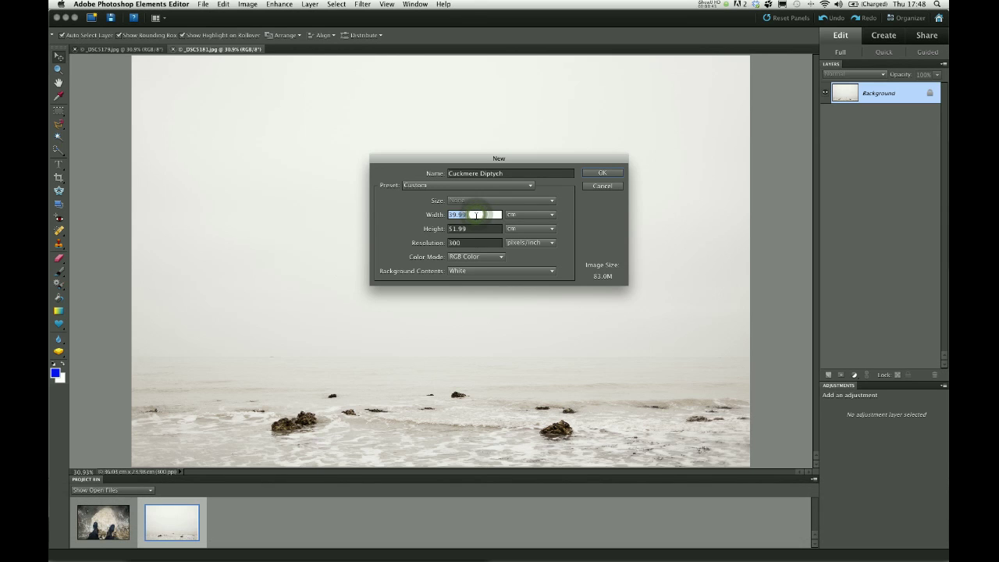
click(474, 229)
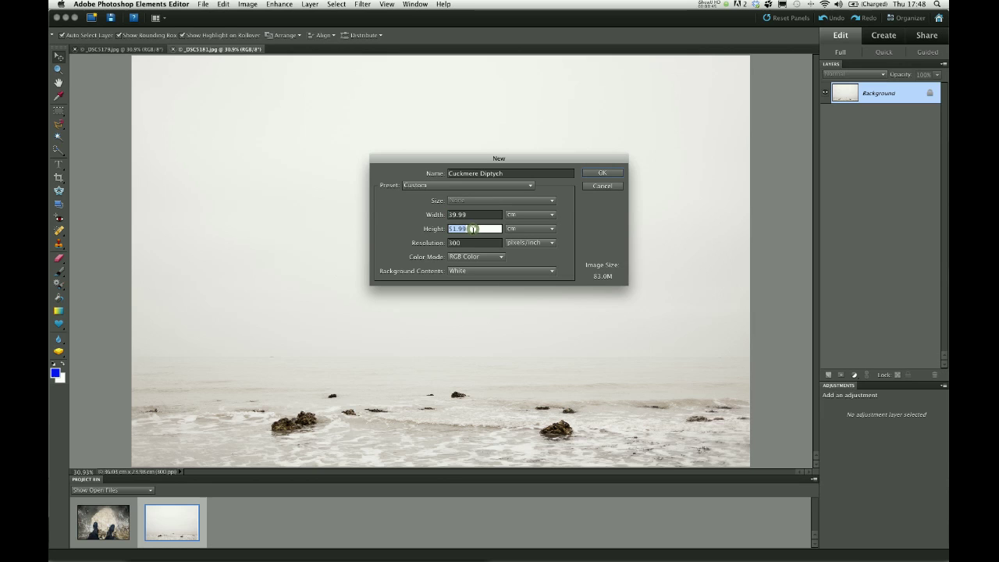
text(54.3)
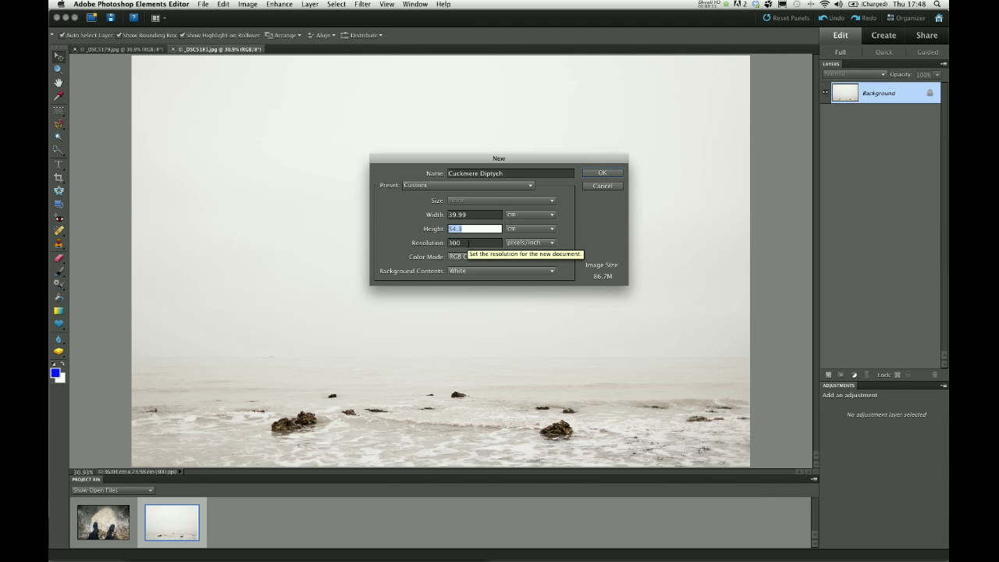
Create the blank document at 300 pixels/inch with RGB Color mode and White background contents
click(469, 243)
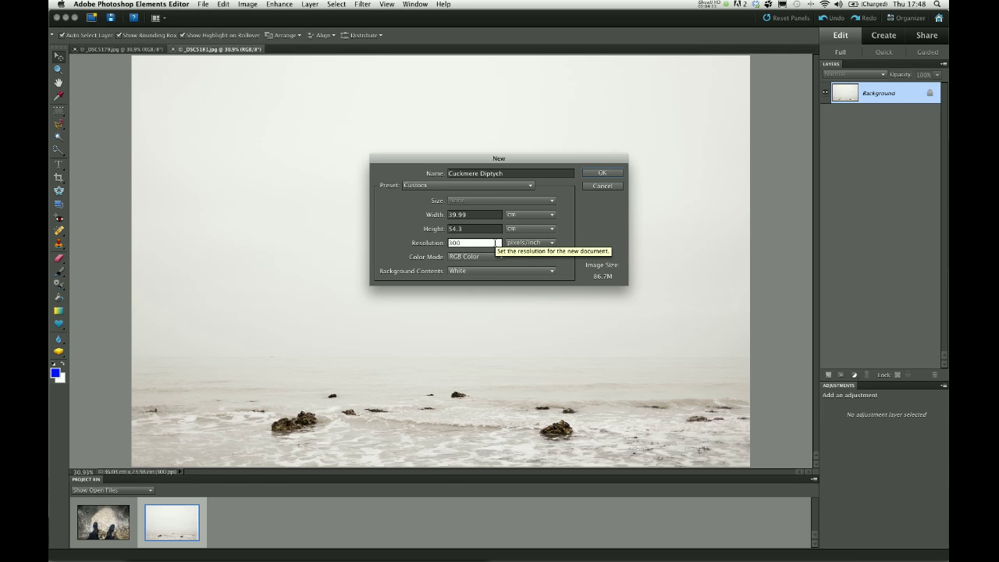
click(471, 256)
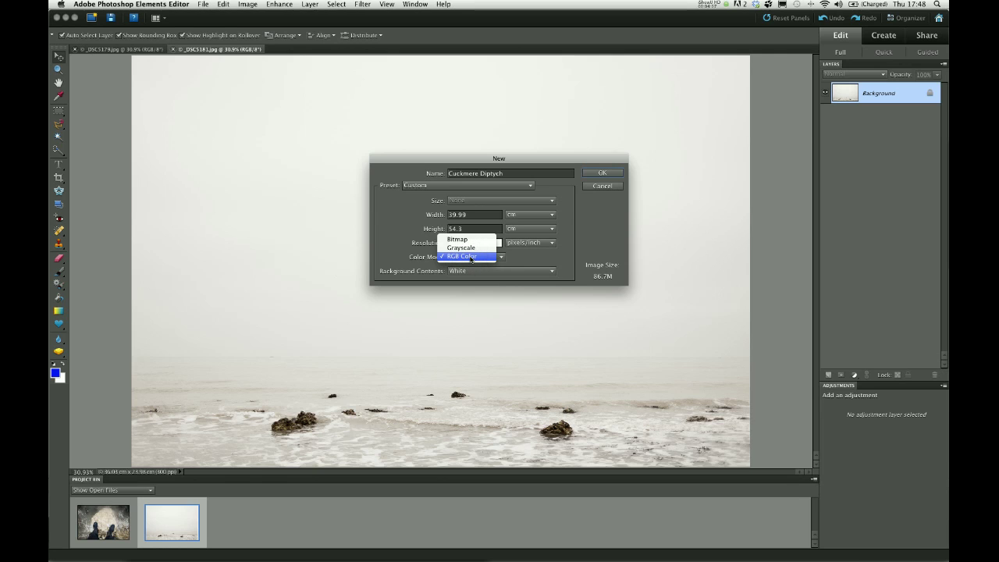
click(472, 257)
click(468, 275)
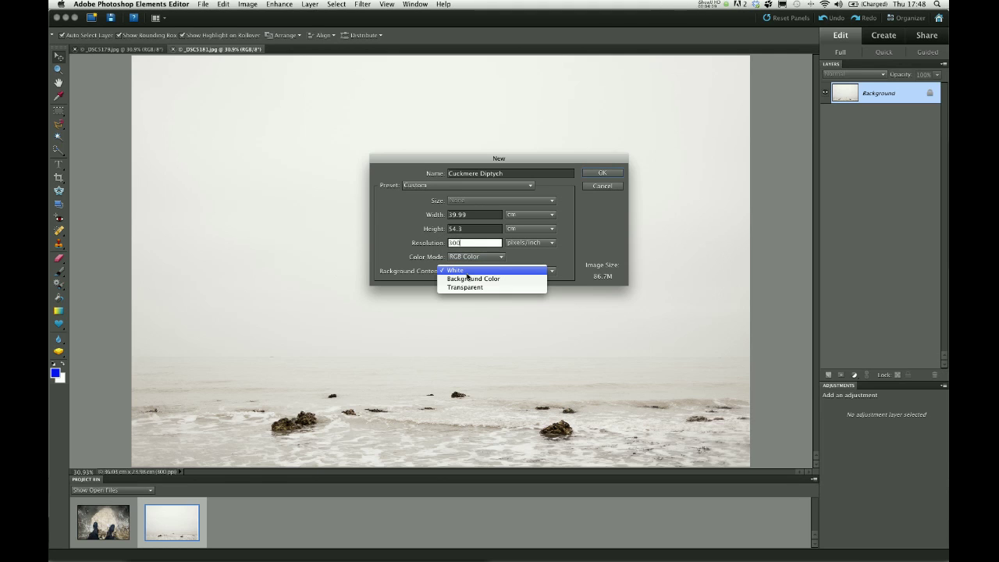
click(464, 279)
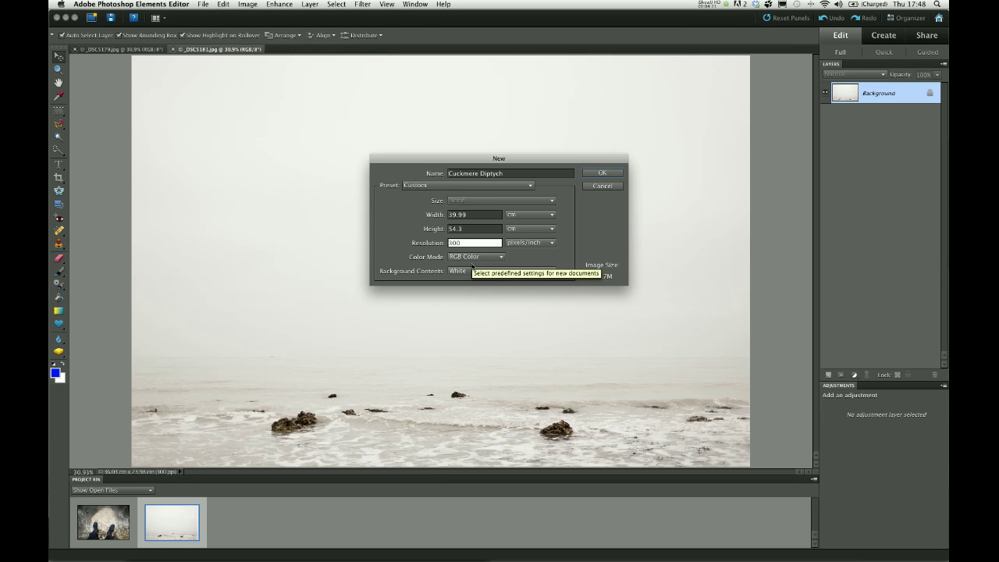
click(594, 177)
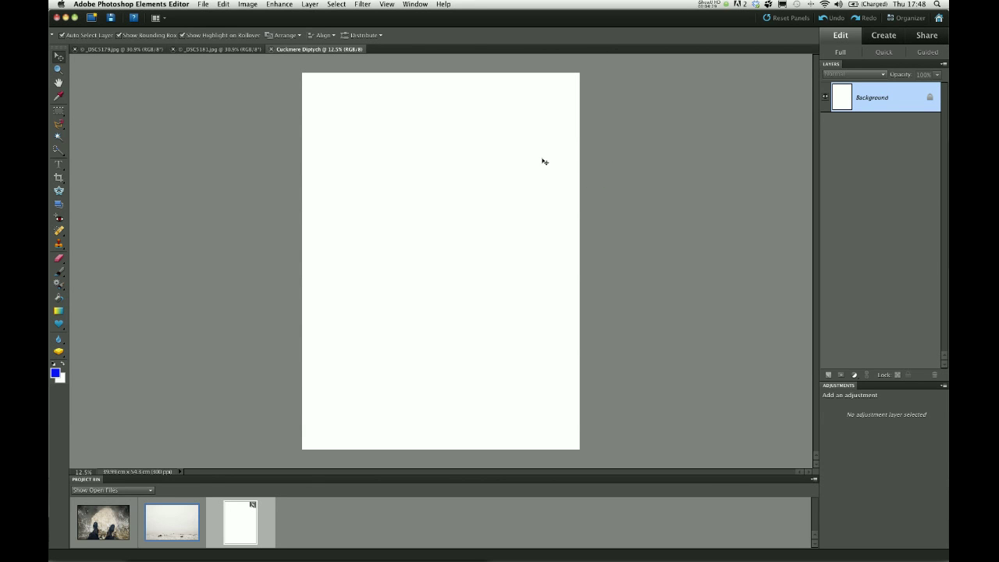
Look through the three open documents: the two photos and the blank Cuckmere Diptych canvas
click(123, 49)
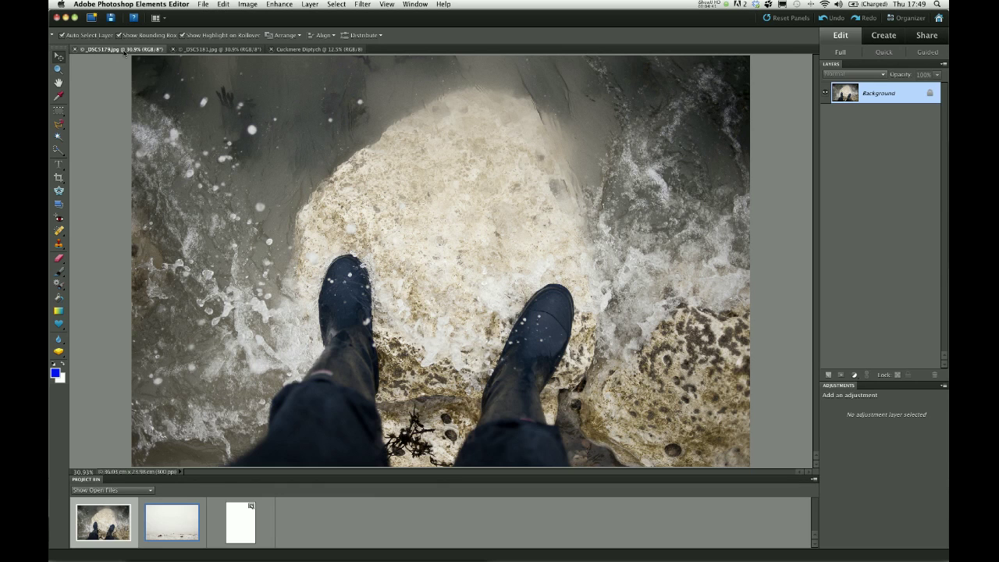
click(195, 53)
click(287, 51)
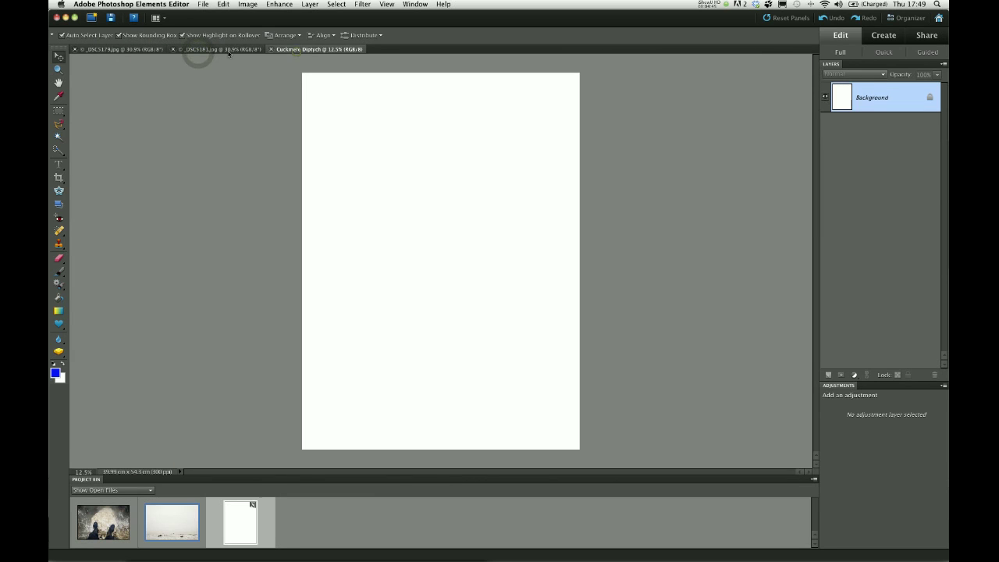
click(220, 50)
click(125, 50)
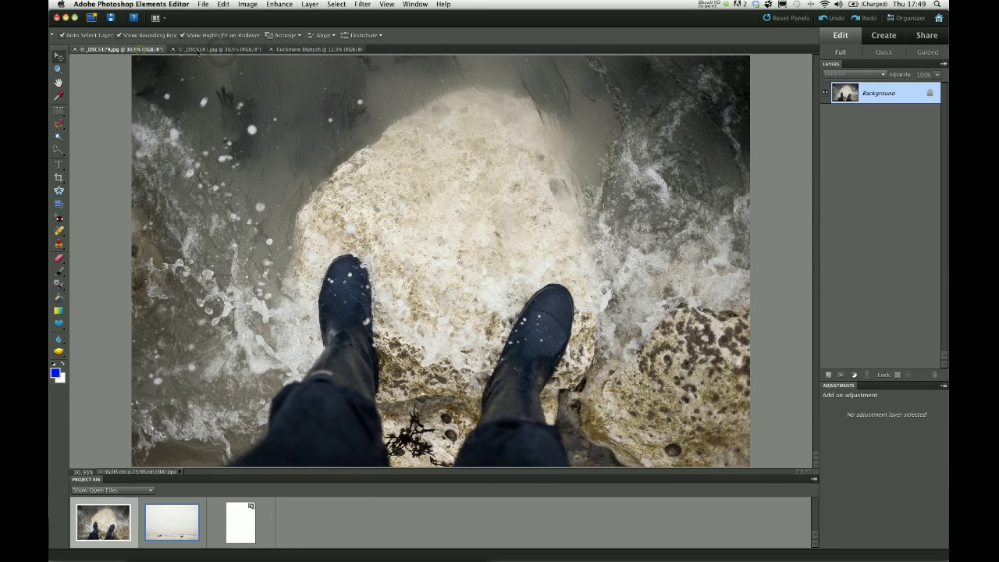
click(197, 51)
click(274, 50)
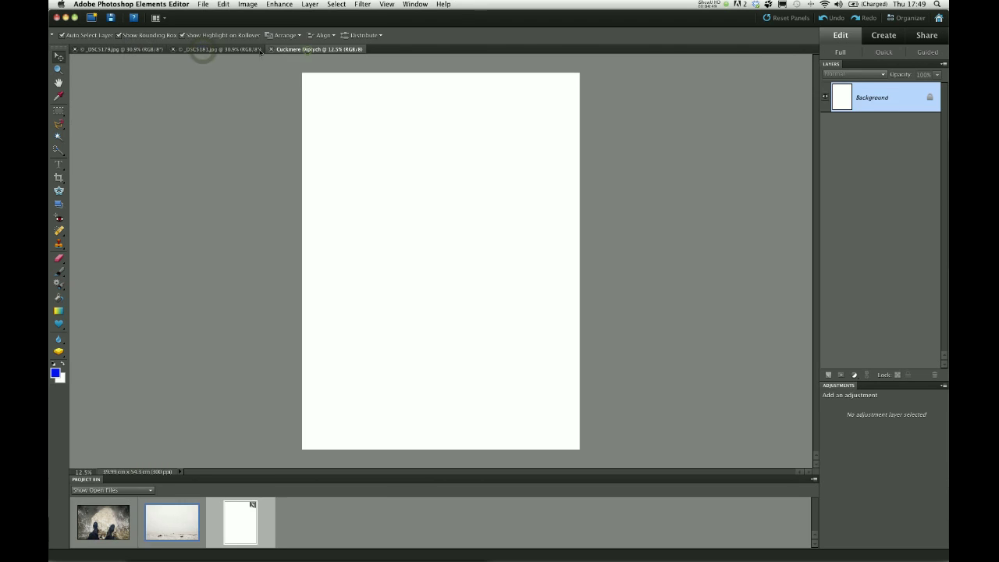
click(230, 50)
Copy the whole _DSC5179.jpg photo into the Cuckmere Diptych canvas and place it in the lower half with even side margins
click(129, 50)
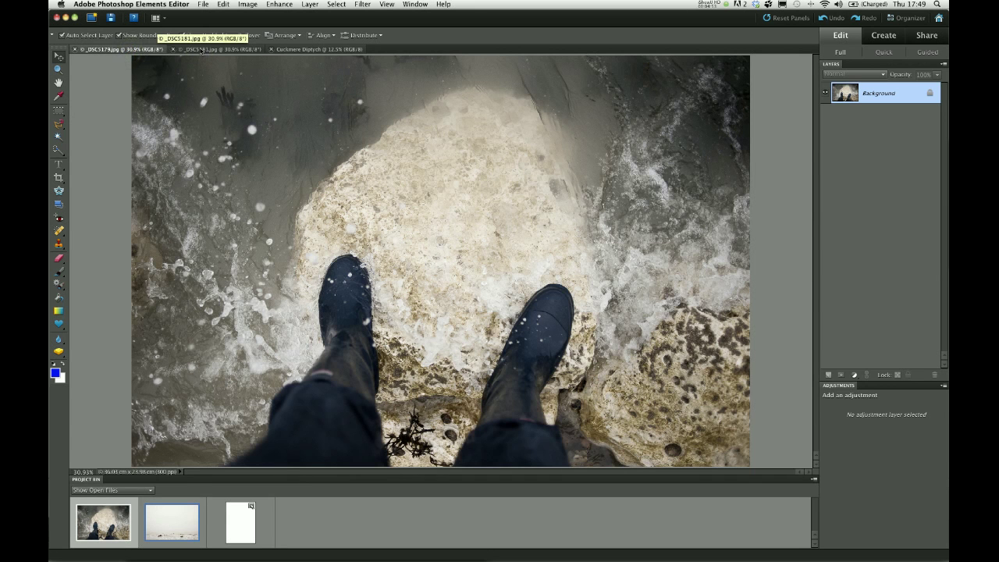
key(super+a)
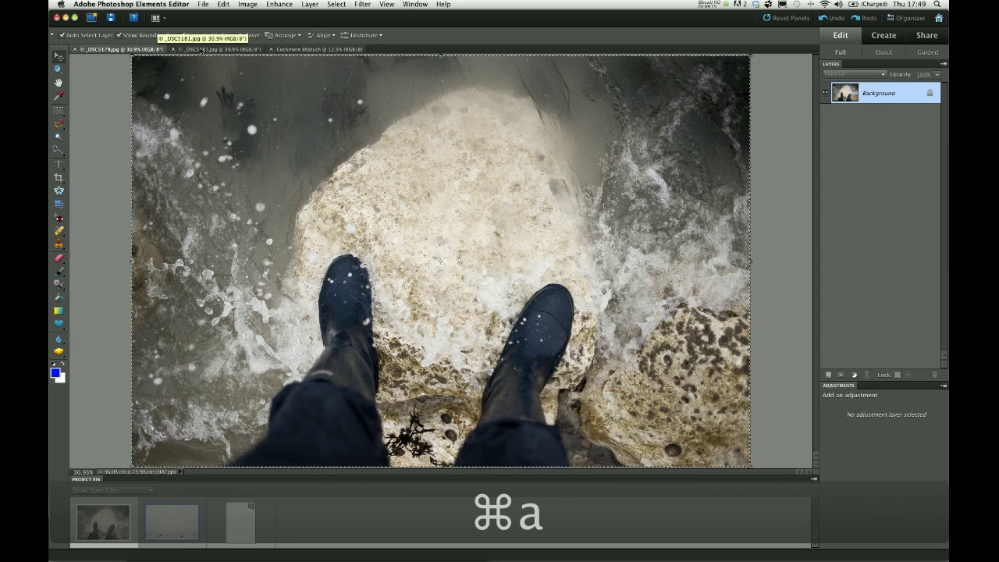
key(super+c)
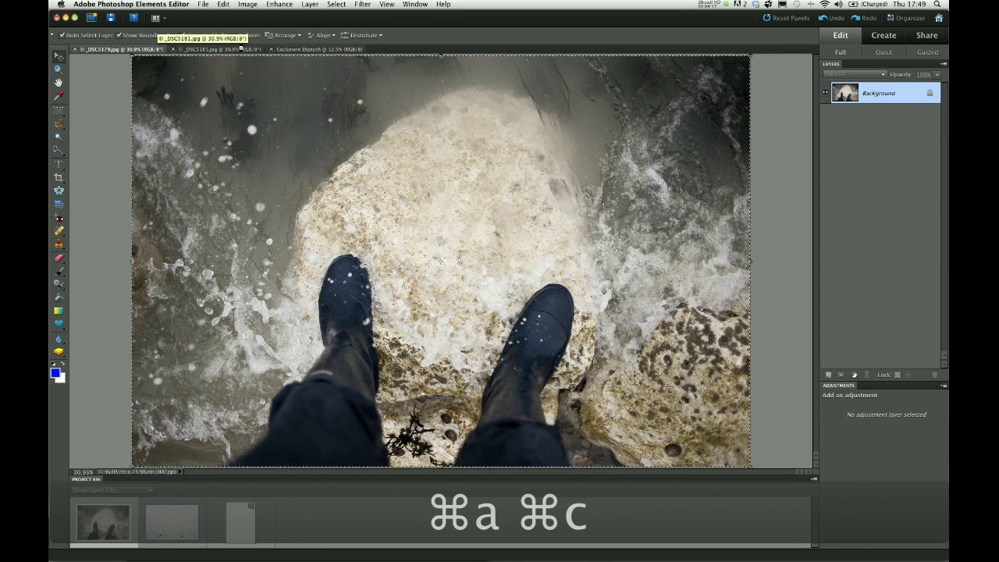
click(313, 49)
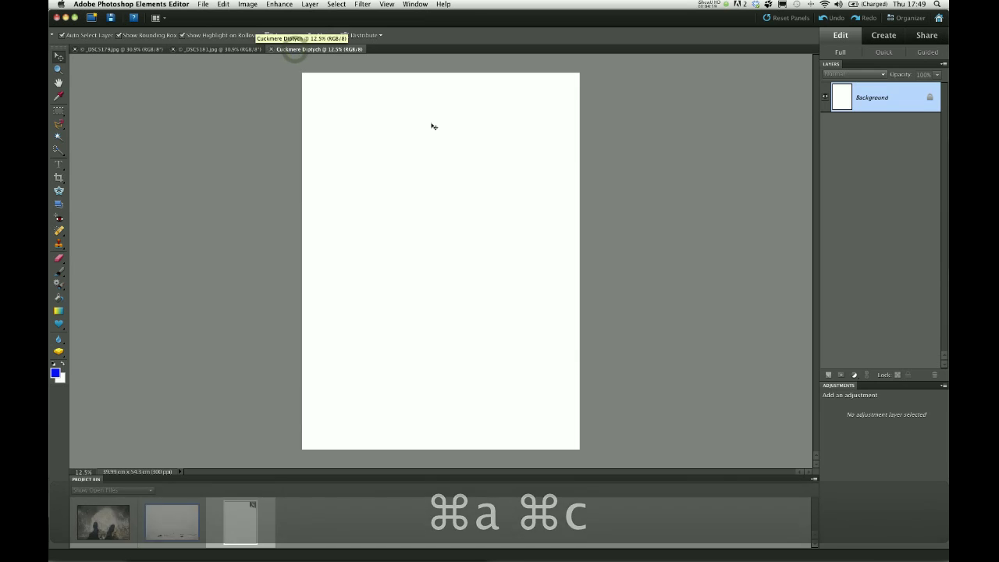
key(super+v)
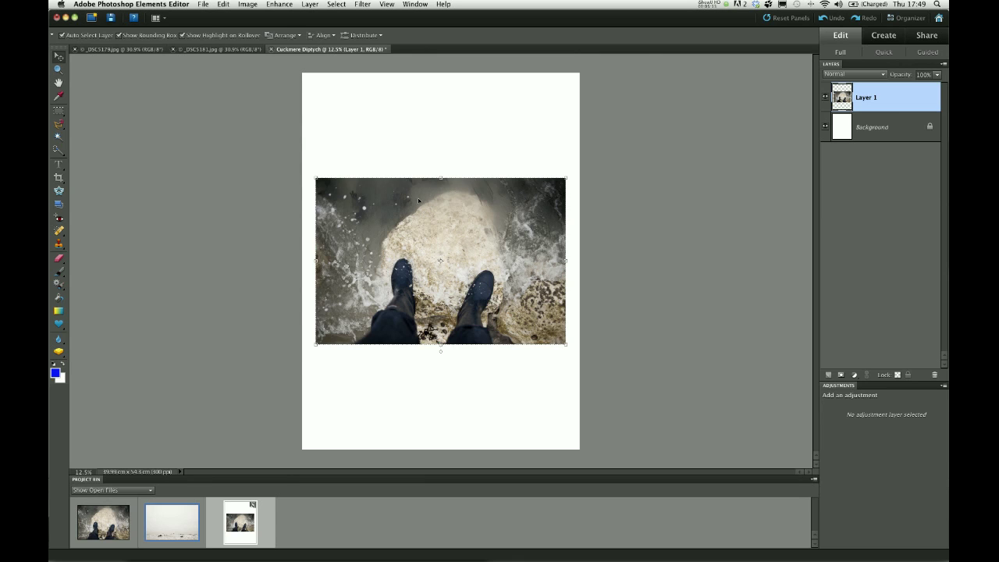
drag(401, 203, 402, 294)
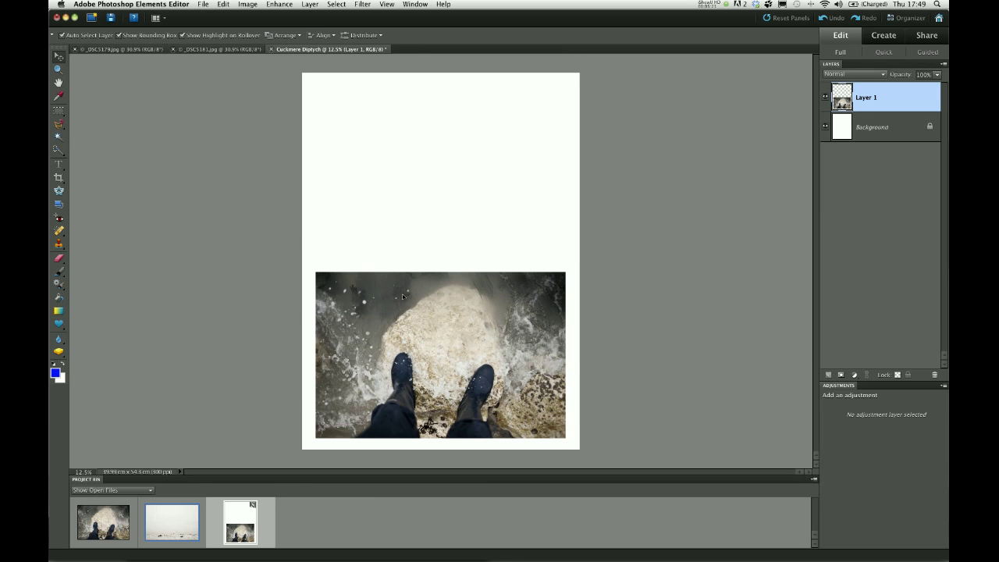
drag(402, 295, 403, 293)
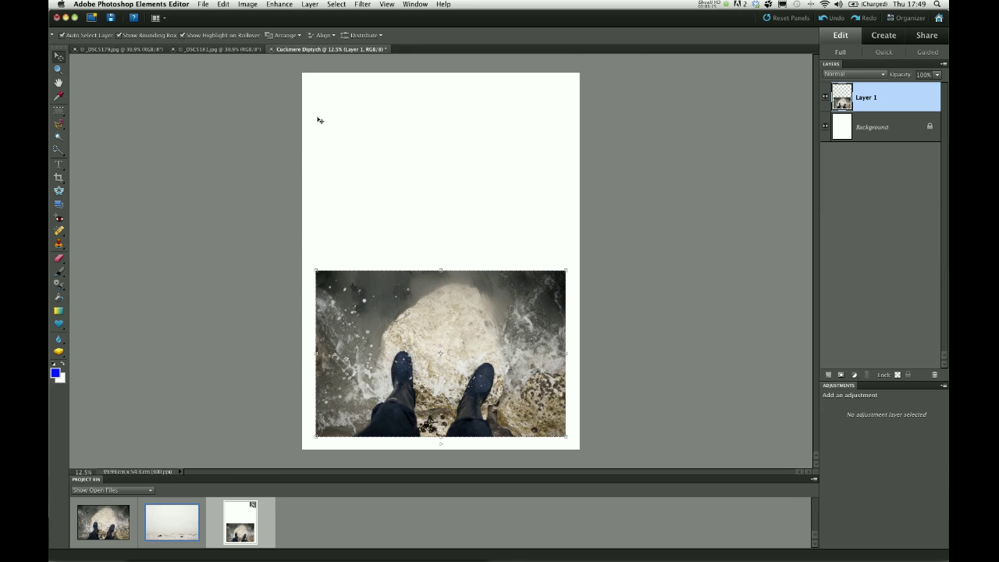
Copy the whole _DSC5181.jpg photo and paste it into the Cuckmere Diptych canvas as a second photo layer
click(211, 50)
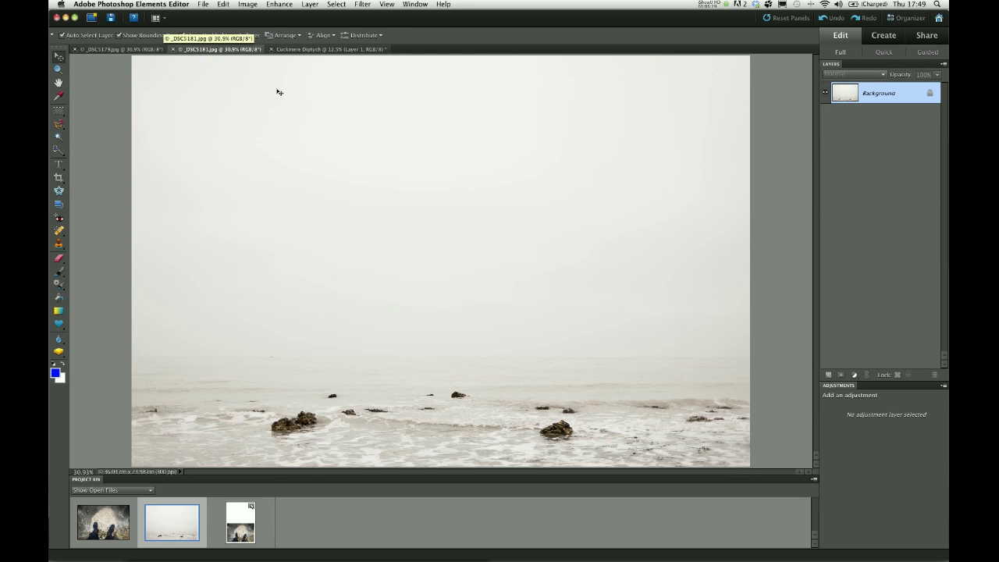
key(super+a)
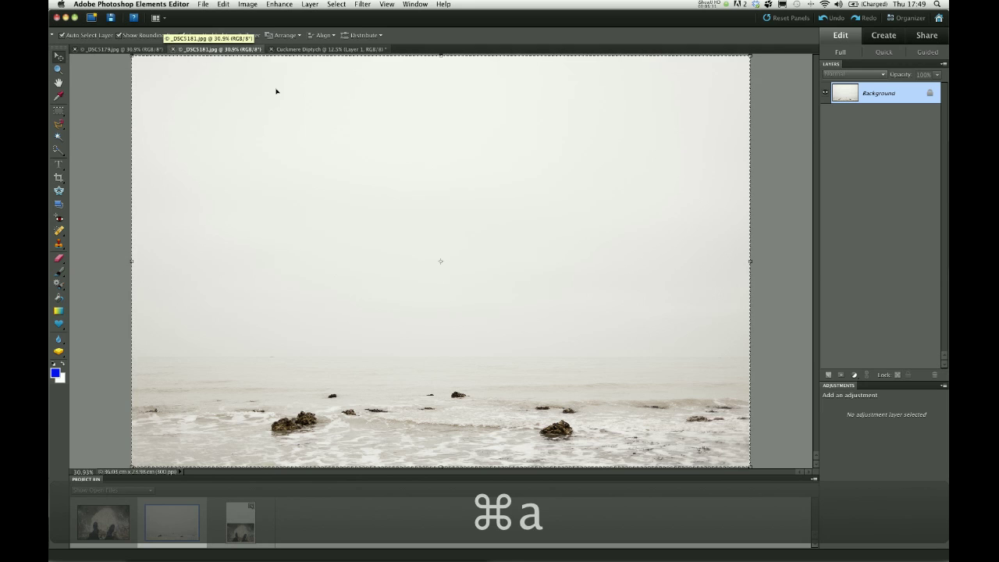
key(super+c)
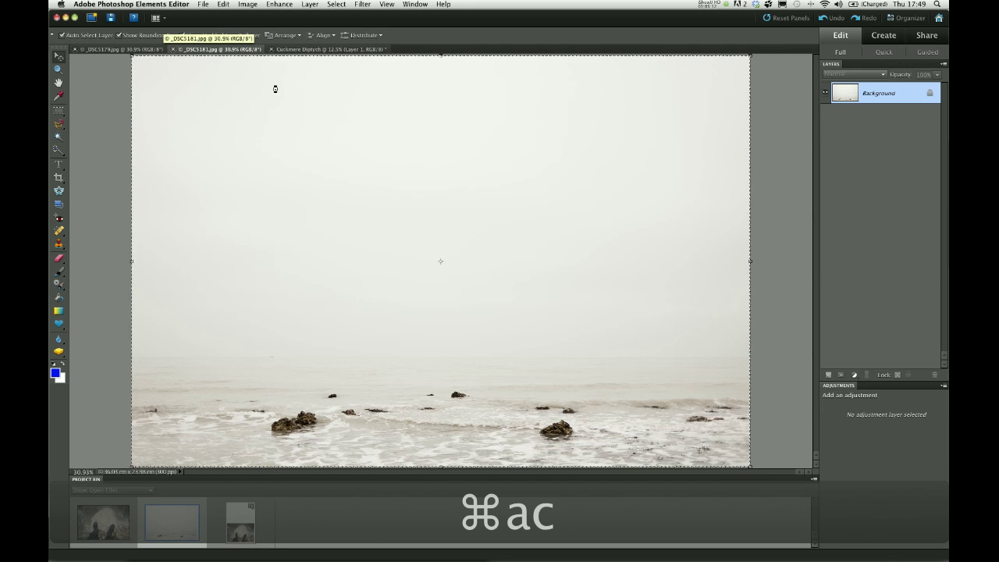
click(292, 49)
key(super+v)
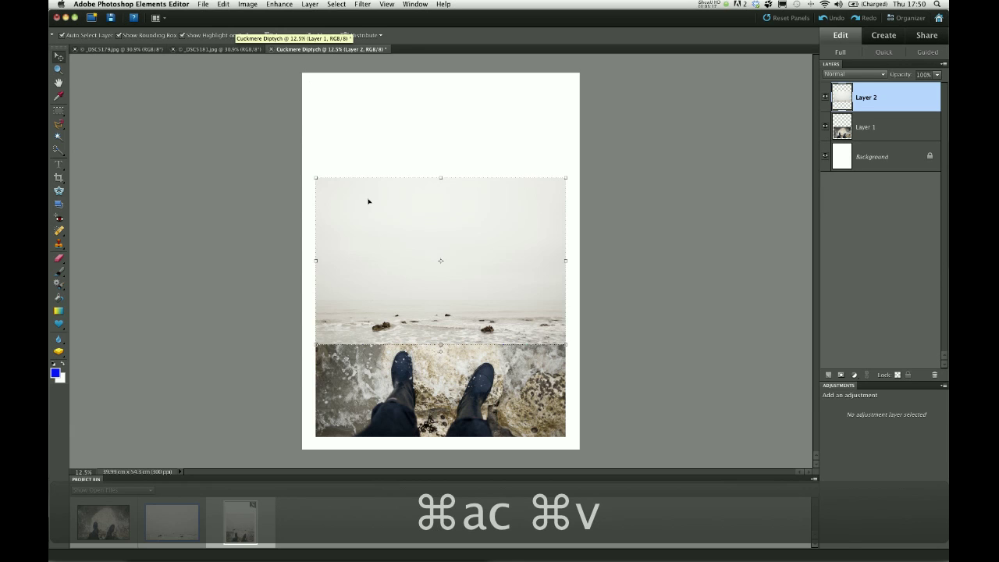
Move the seascape photo into the upper half of the canvas and nudge the boots photo up slightly to even out the borders
drag(368, 203, 366, 121)
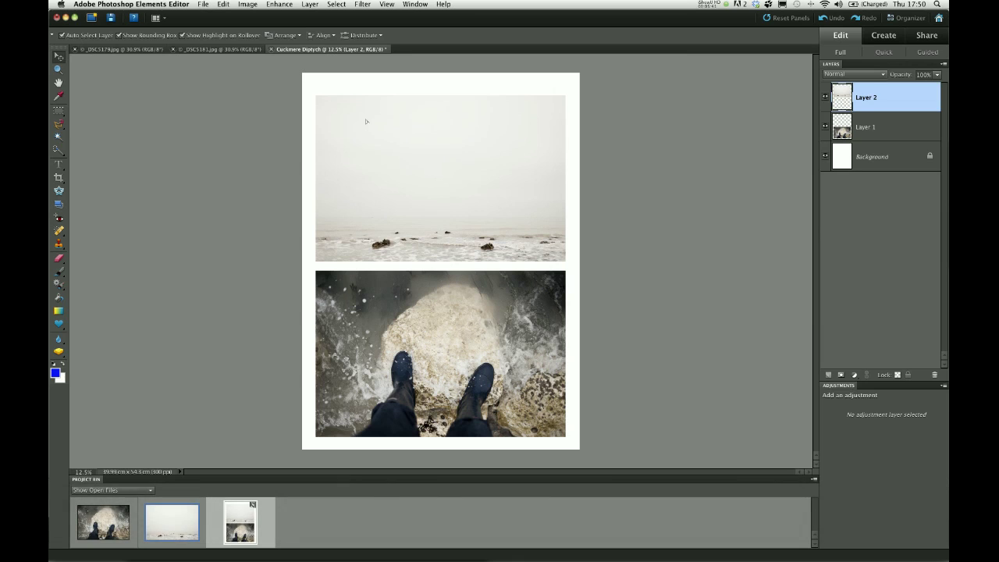
drag(366, 121, 368, 113)
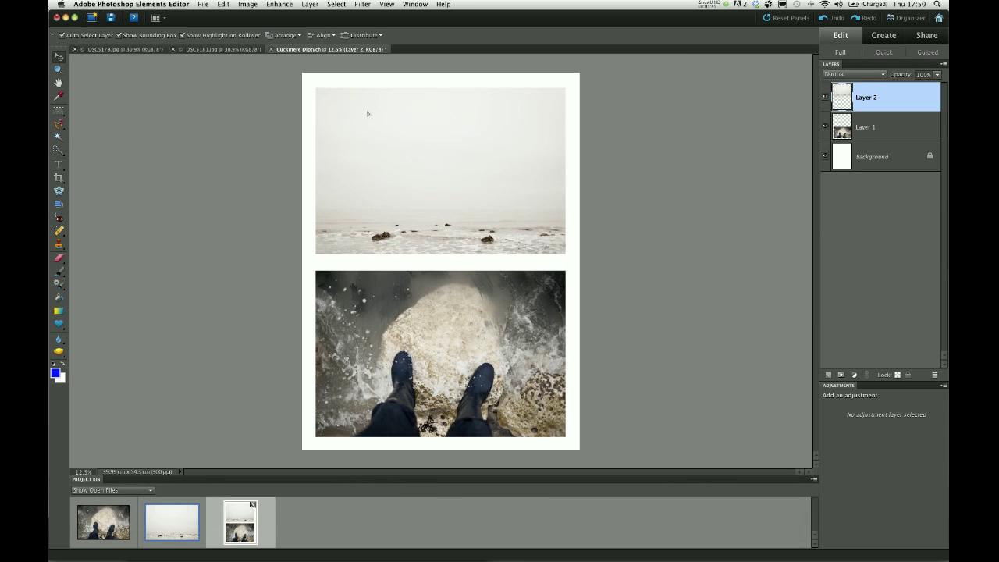
drag(403, 333, 401, 331)
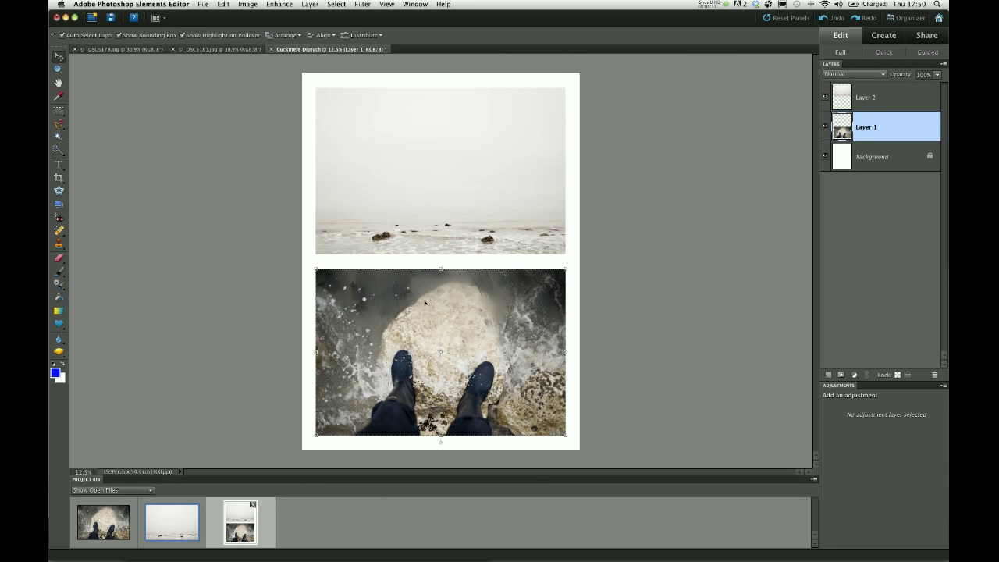
click(644, 290)
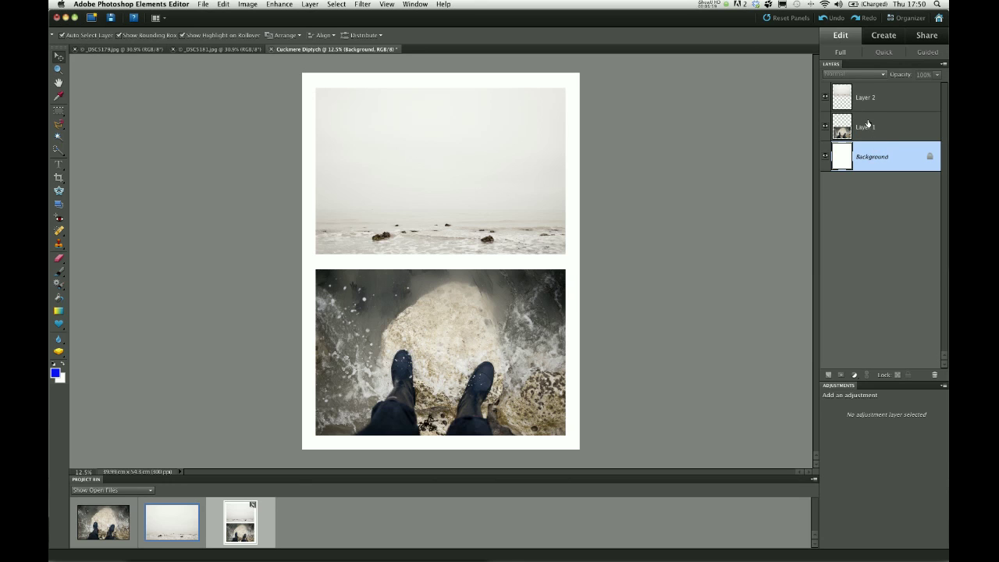
click(407, 4)
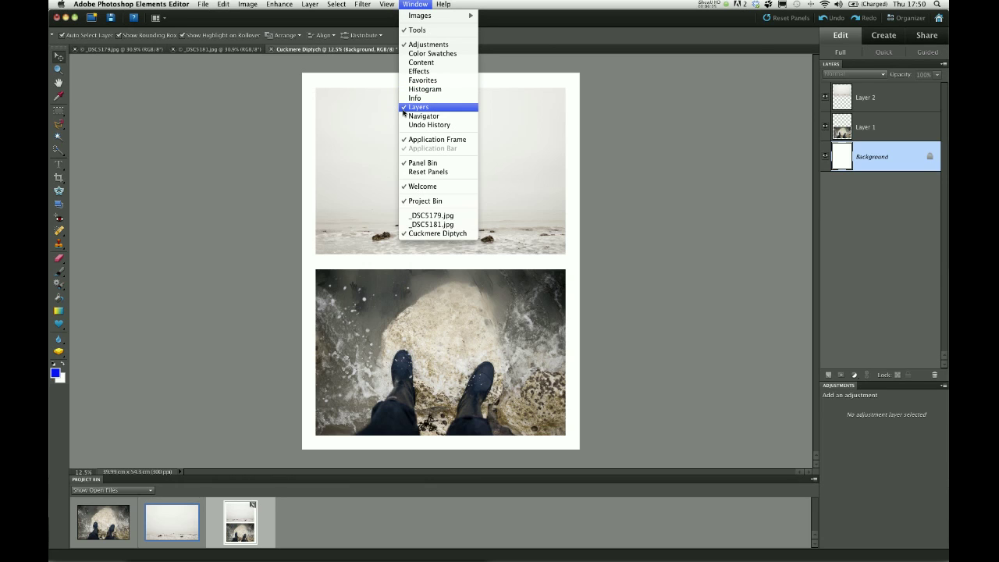
click(411, 4)
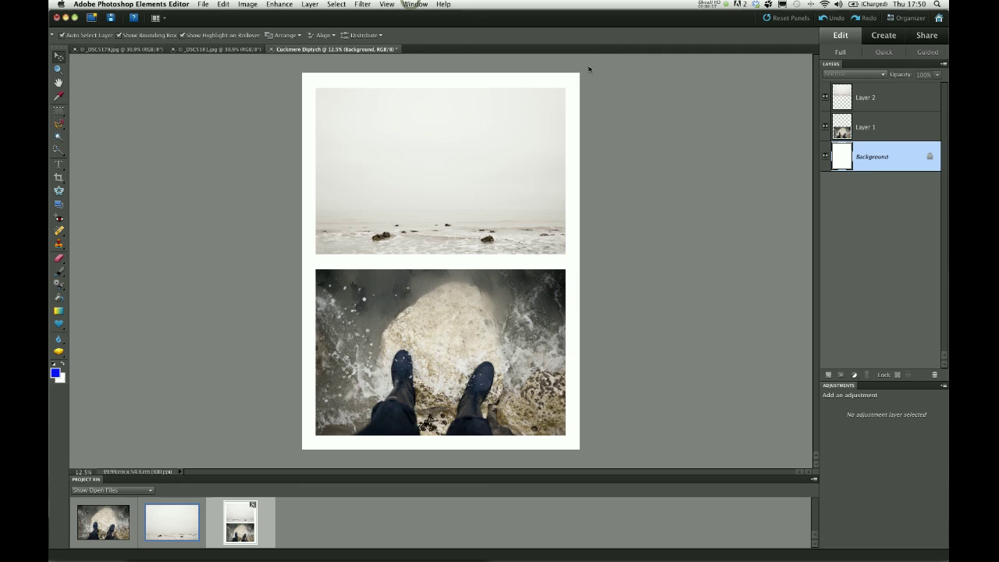
Rename the boots photo's layer as "Lower Part"
double_click(865, 128)
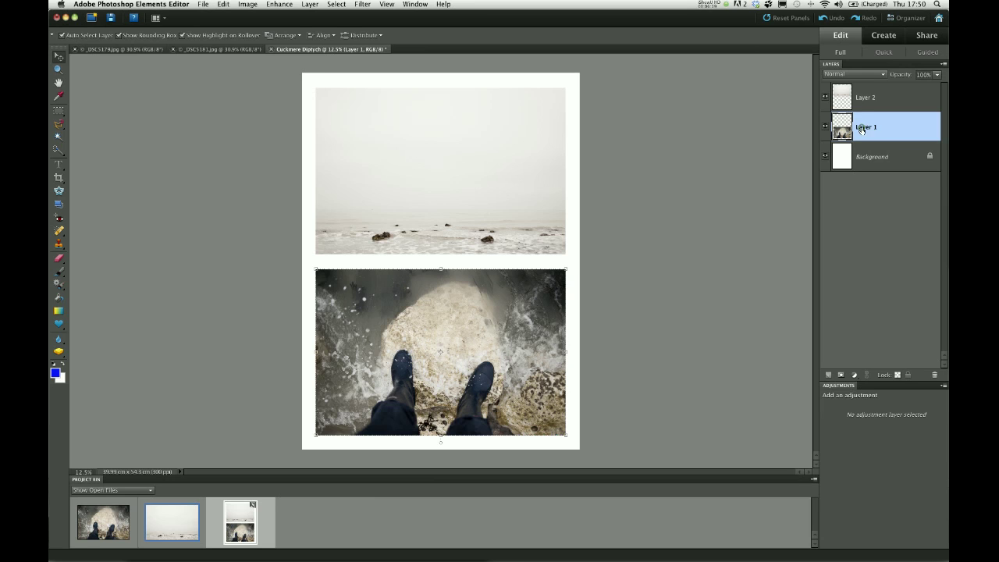
text(Lo)
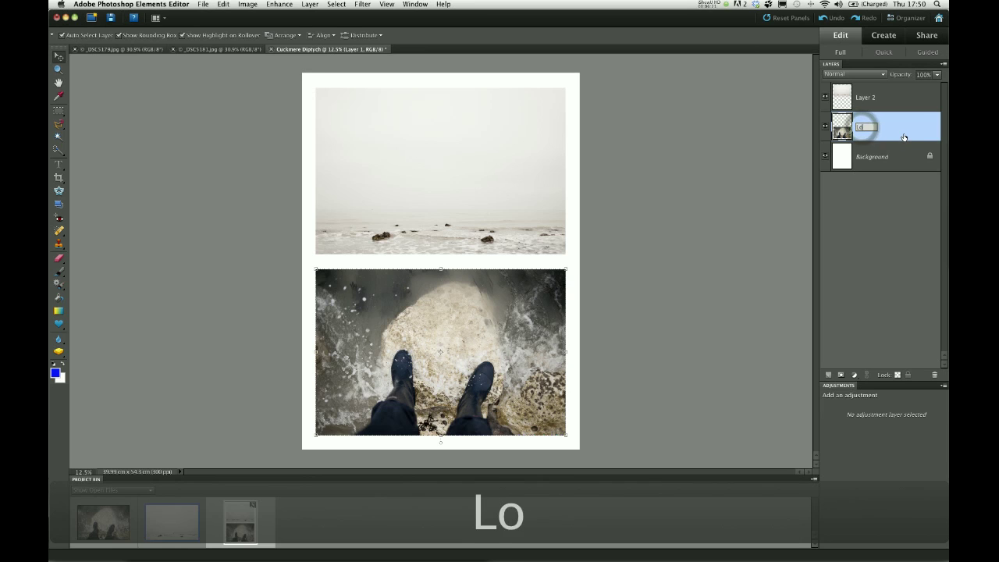
text(wer Part)
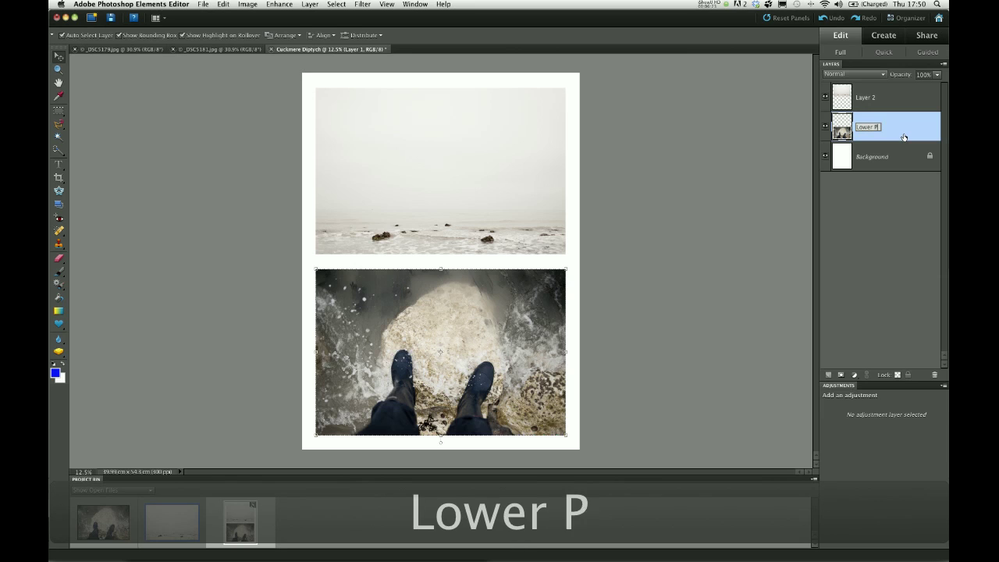
Rename the seascape photo's layer as "Upper Part"
double_click(868, 99)
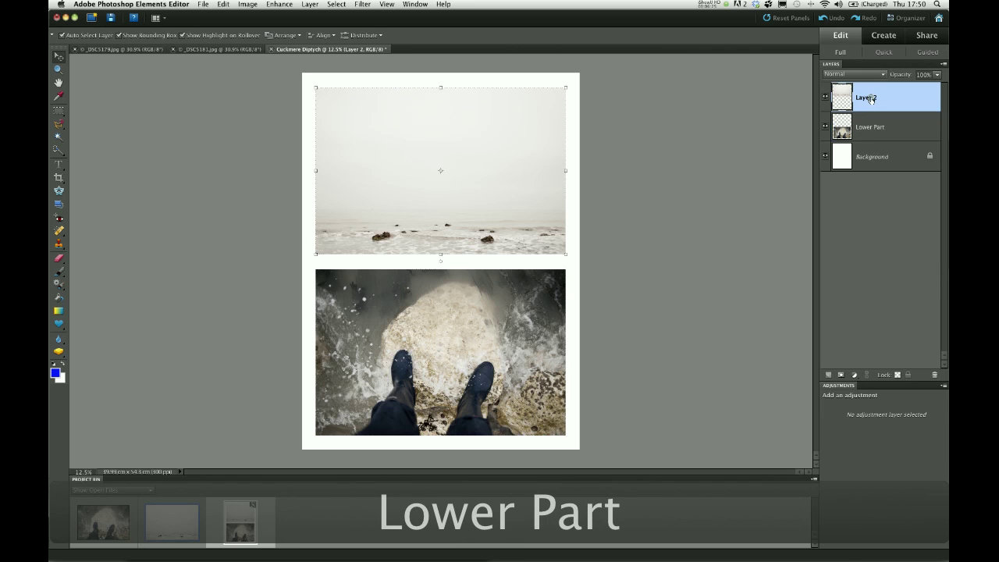
text(Up)
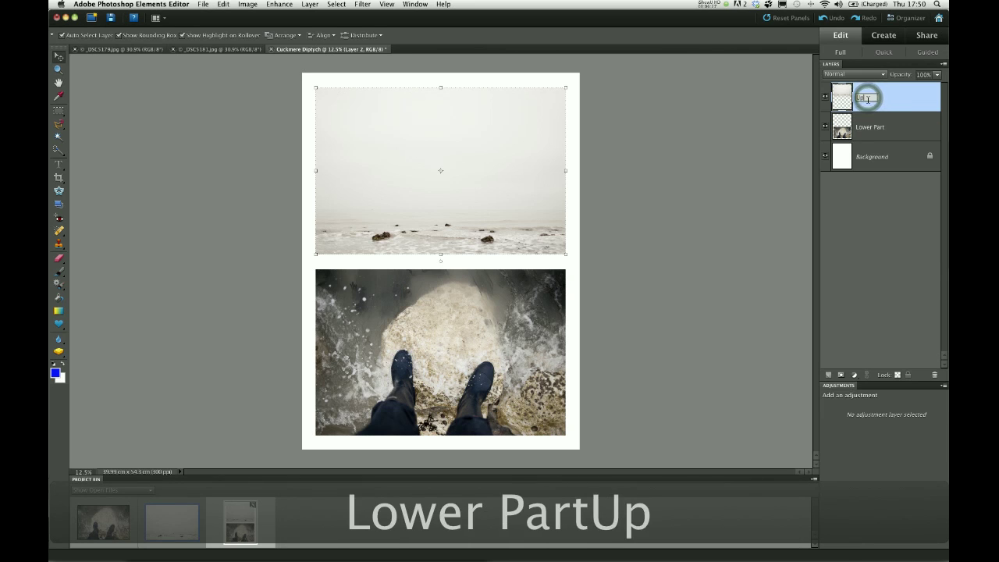
text(er)
key(BackSpace)
key(BackSpace)
text(per Part)
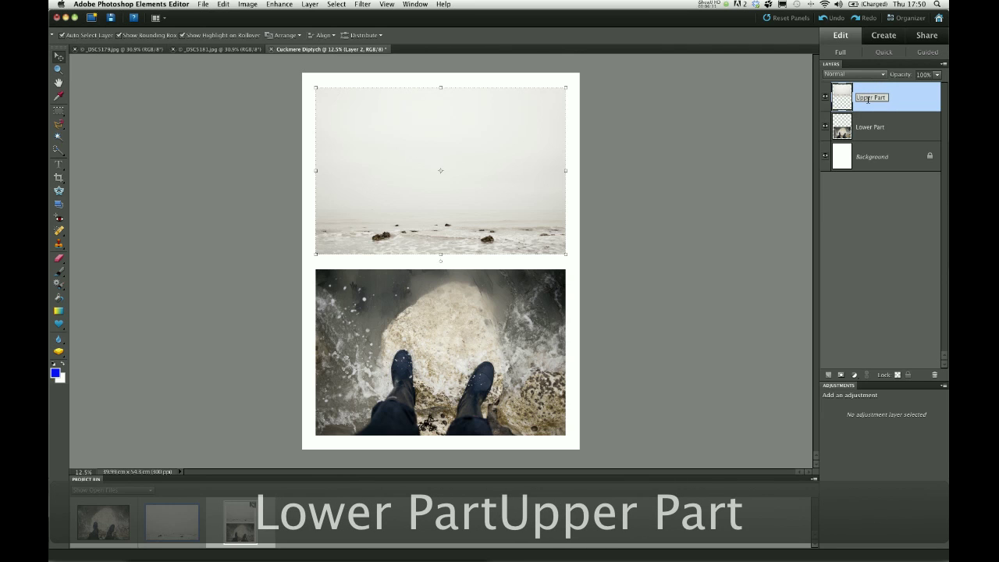
click(908, 191)
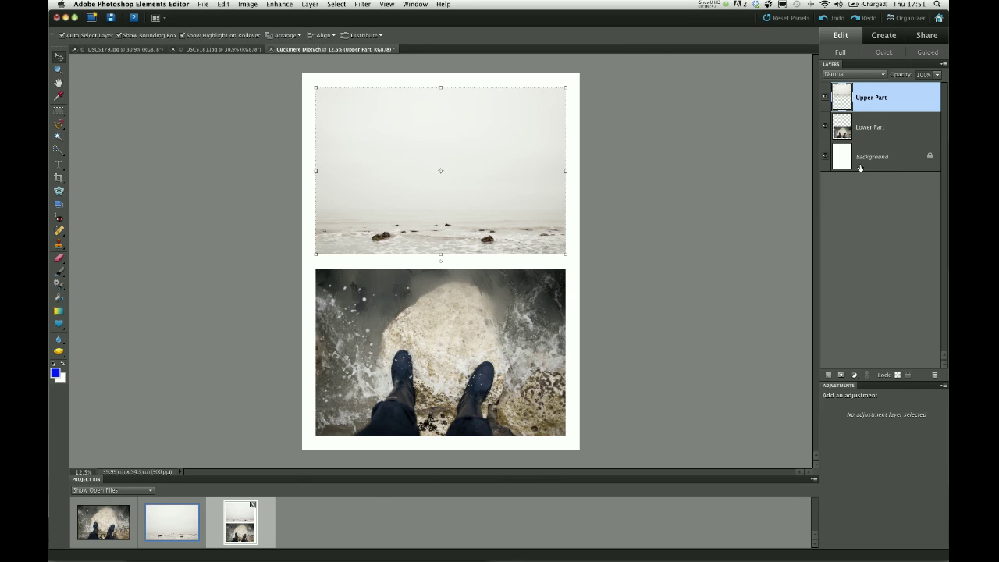
Save the diptych as Cuckmere Diptych.psd in the Diptych folder, using Photoshop format with Layers kept
click(694, 133)
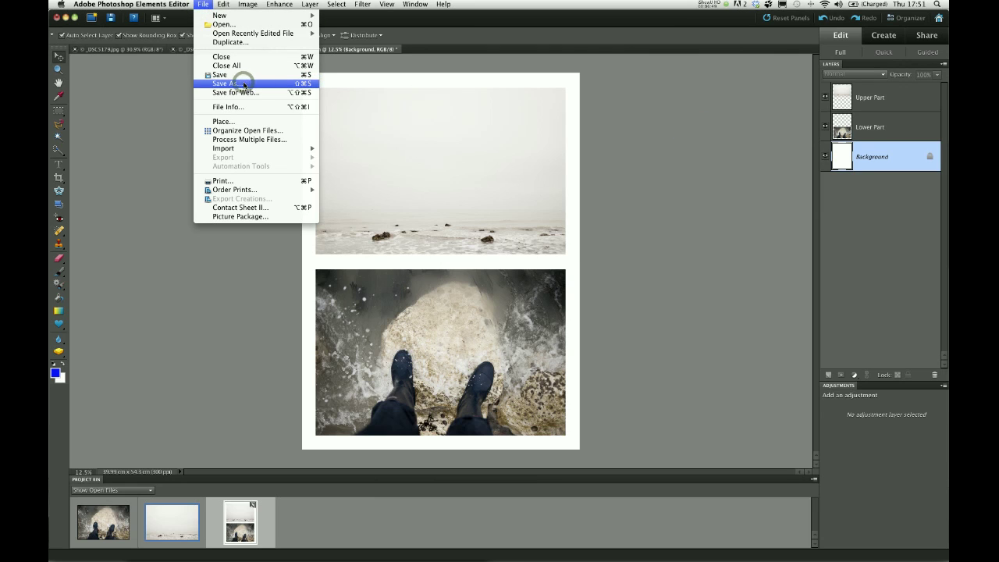
click(244, 84)
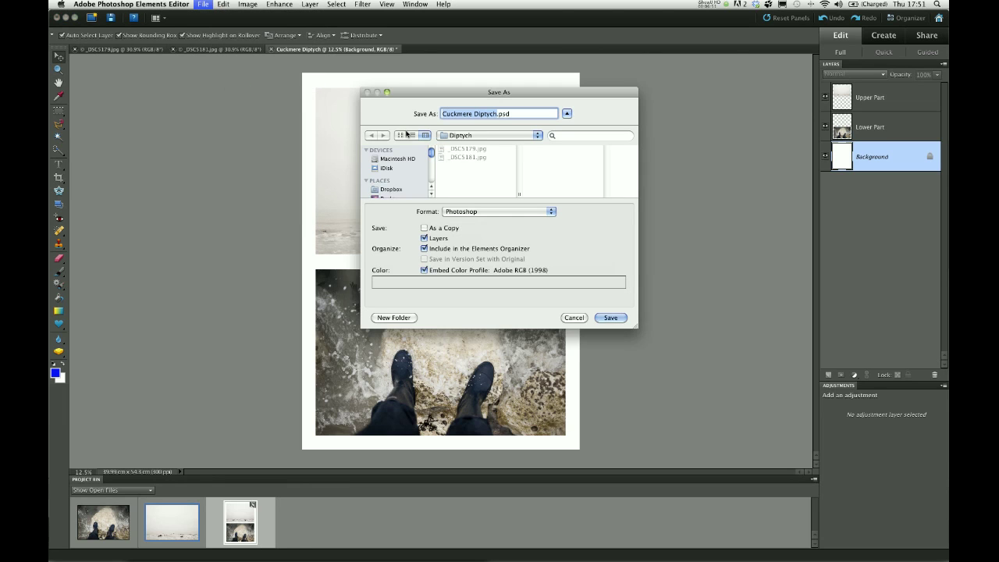
click(476, 114)
click(523, 115)
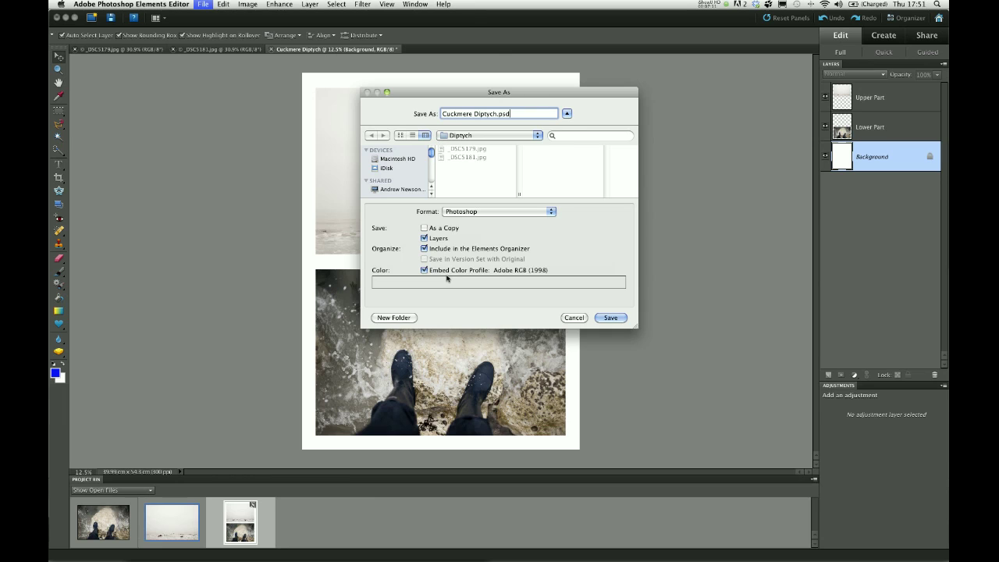
click(614, 319)
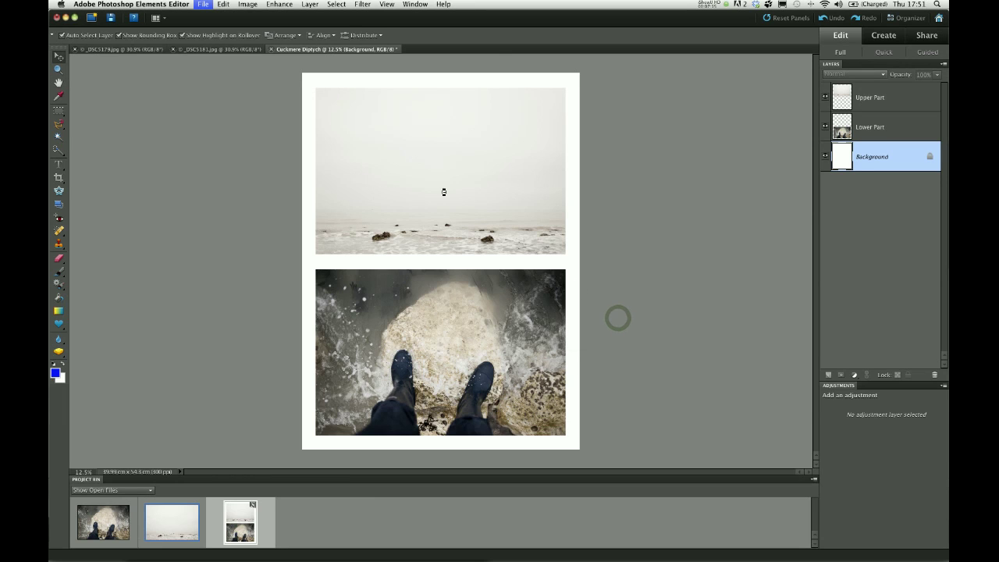
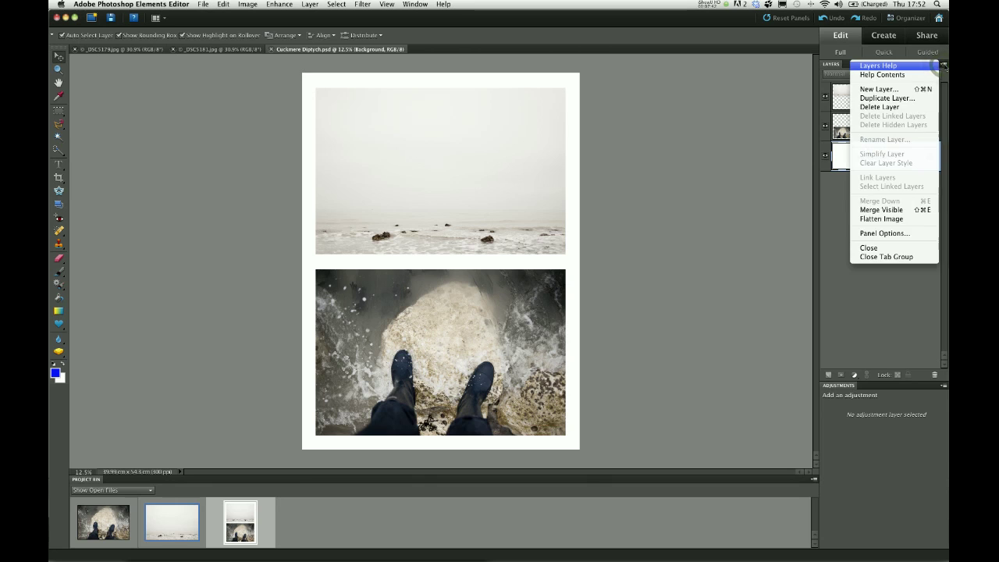
Flatten the diptych image into a single Background layer
click(943, 65)
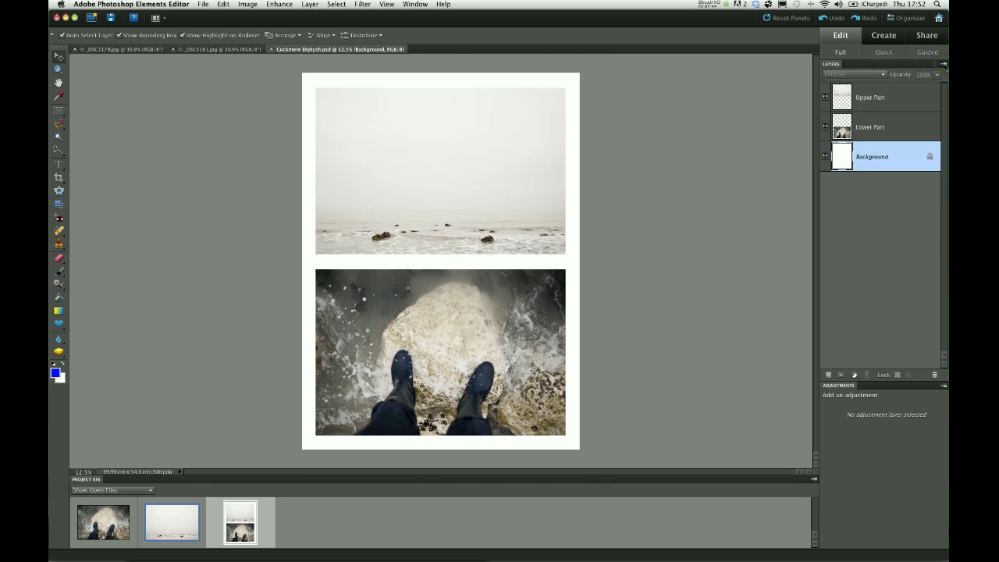
click(943, 65)
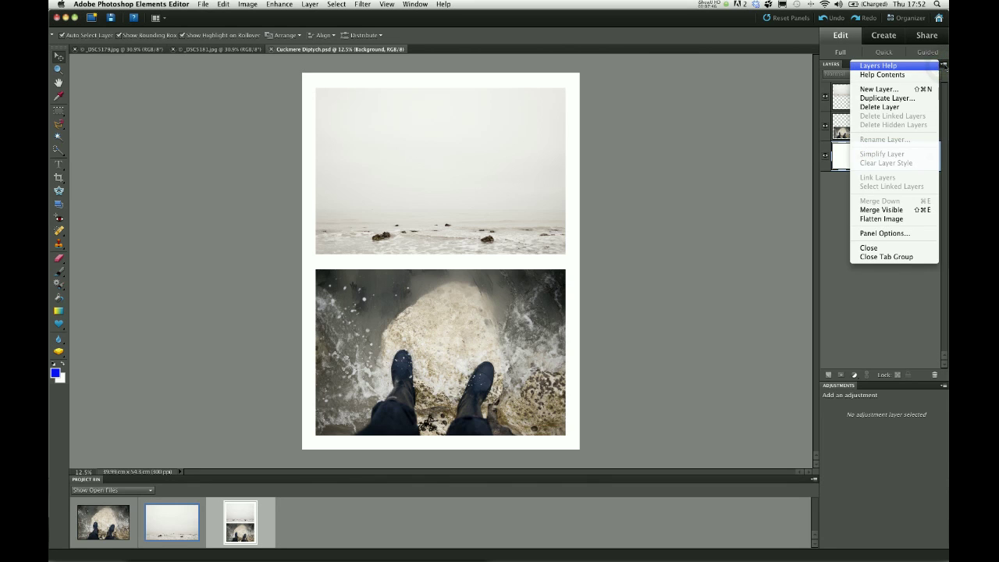
click(896, 220)
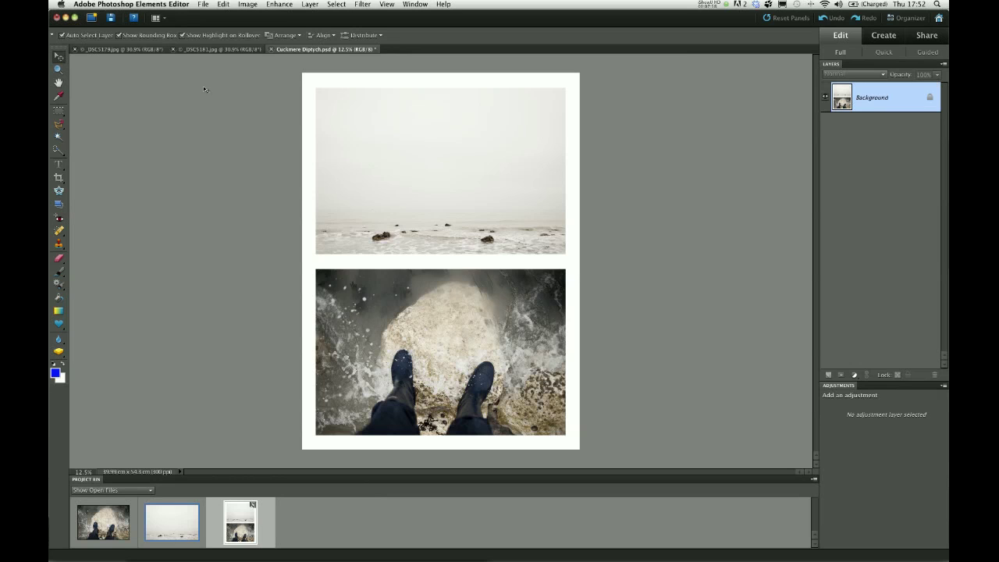
Save the flattened diptych in JPEG format as Cuckmere Diptych_edited-1.jpg in the Diptych folder
click(203, 4)
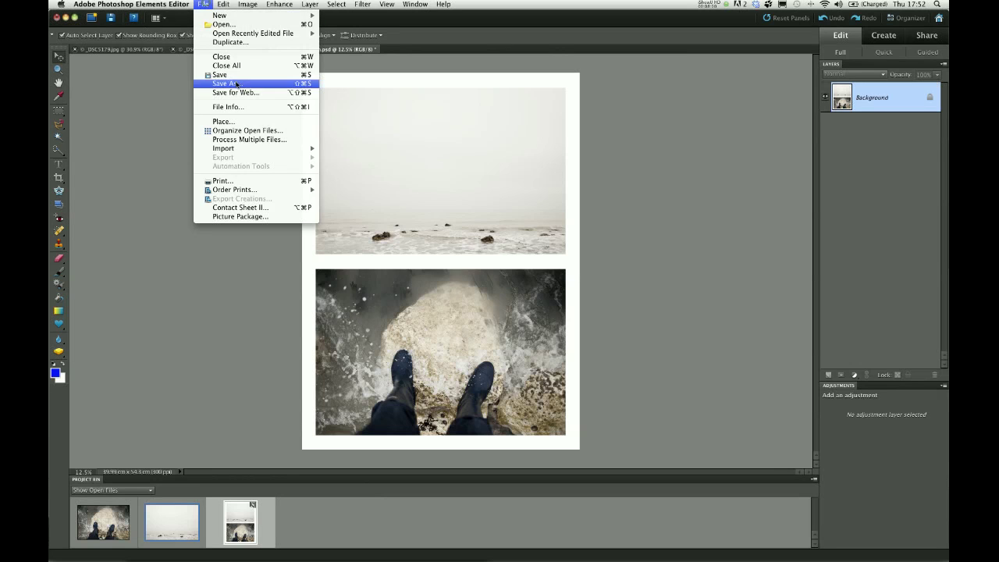
click(239, 84)
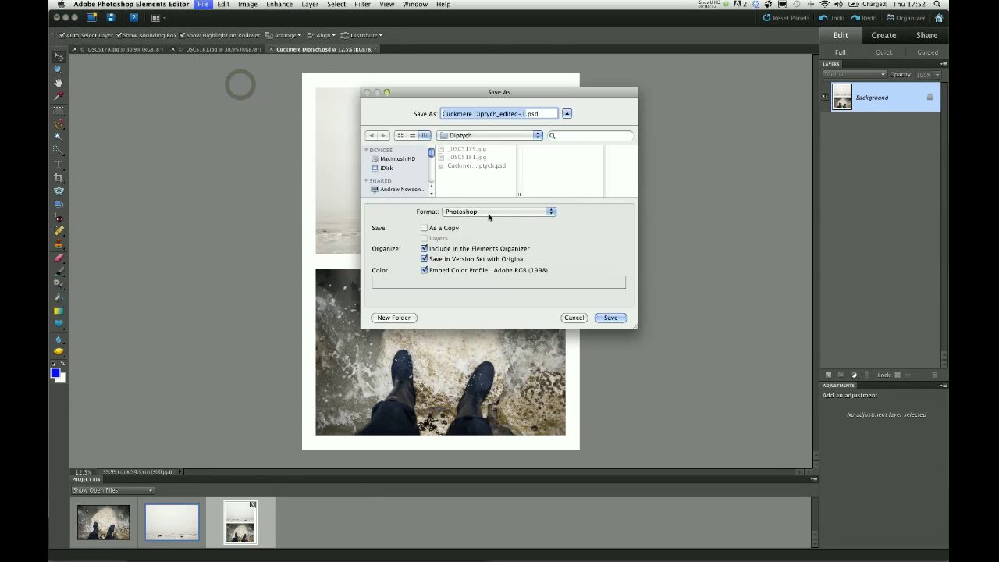
click(476, 211)
click(494, 270)
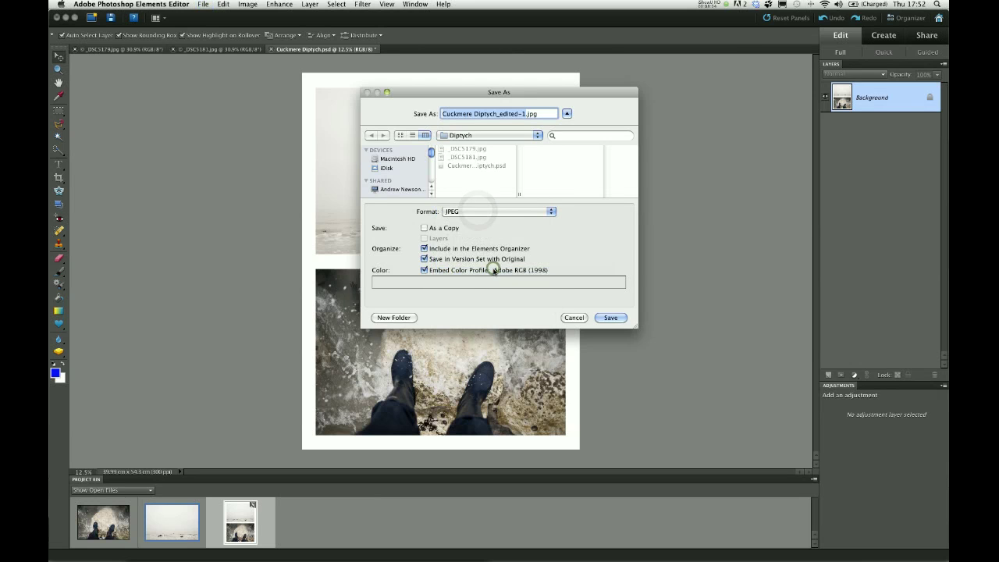
click(611, 318)
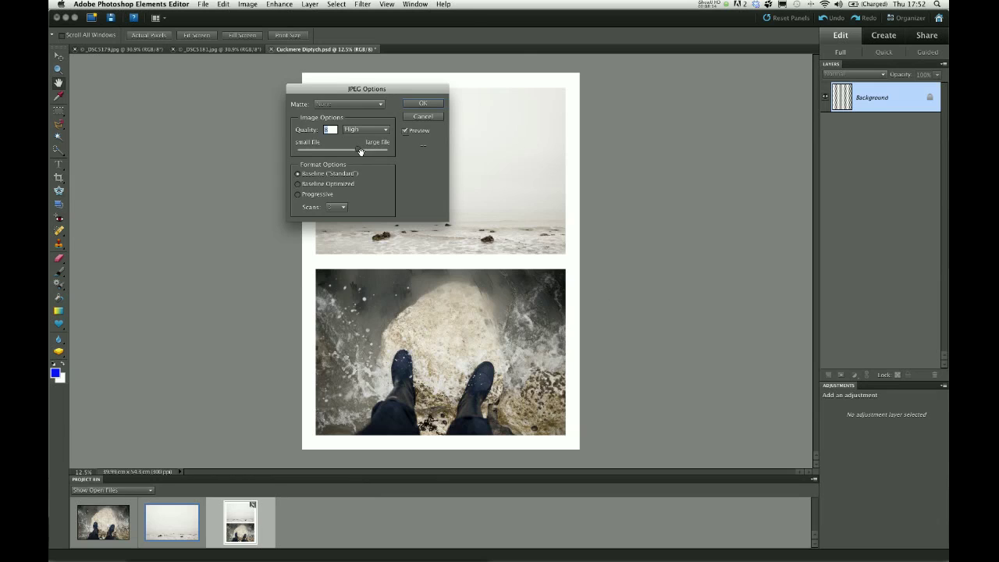
Set the JPEG quality to 12 (Maximum) and complete the save
drag(360, 151, 397, 153)
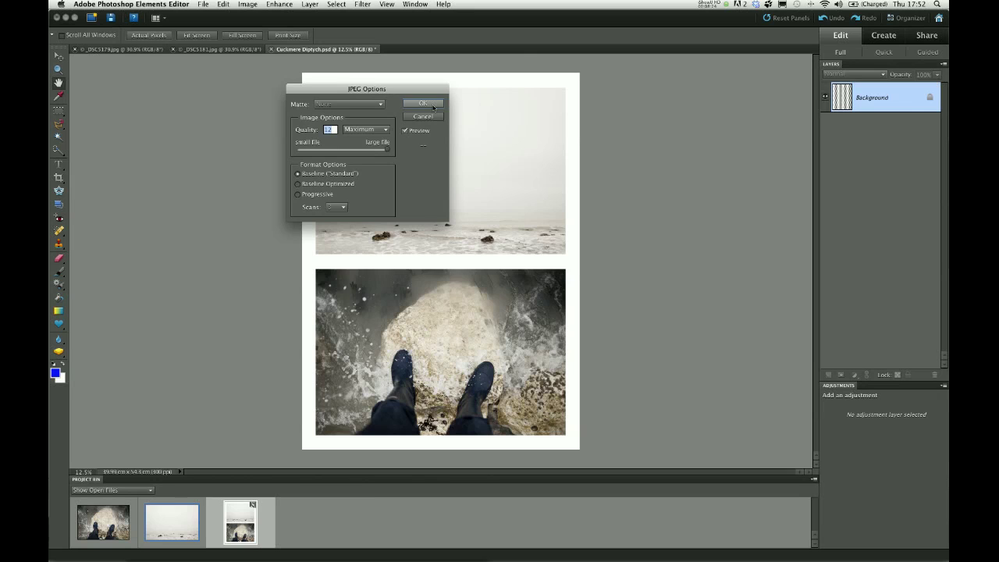
drag(385, 149, 299, 157)
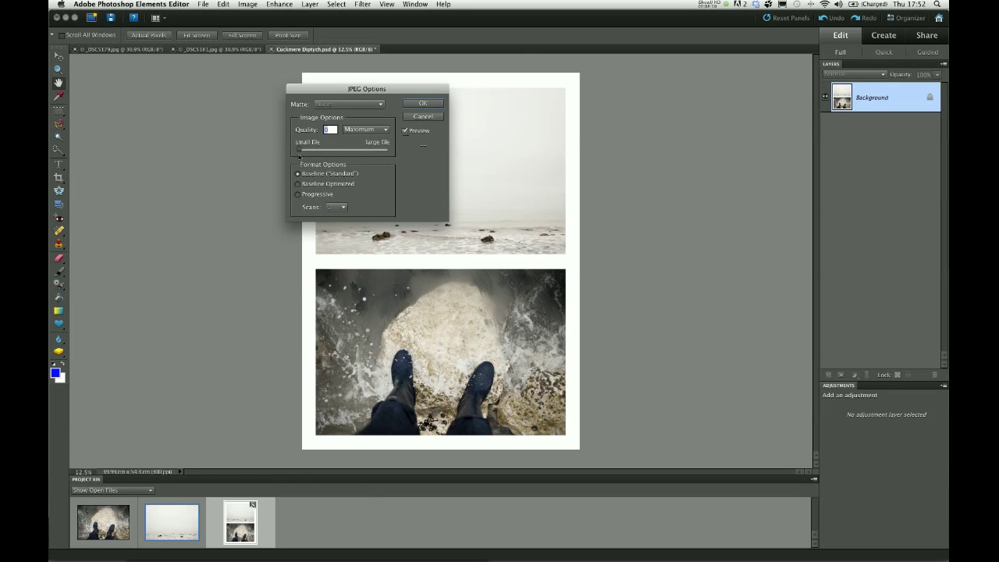
drag(299, 157, 400, 157)
click(422, 105)
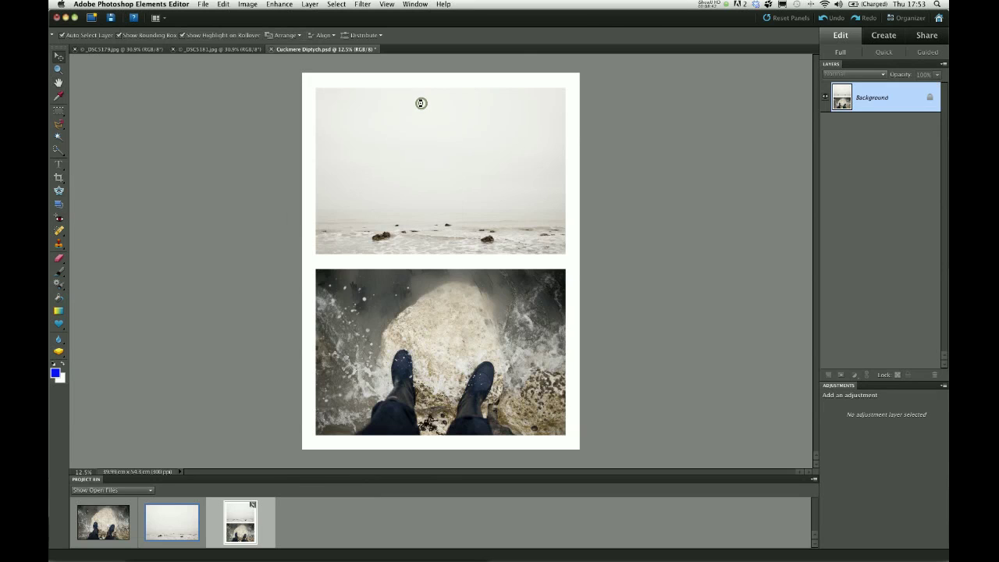